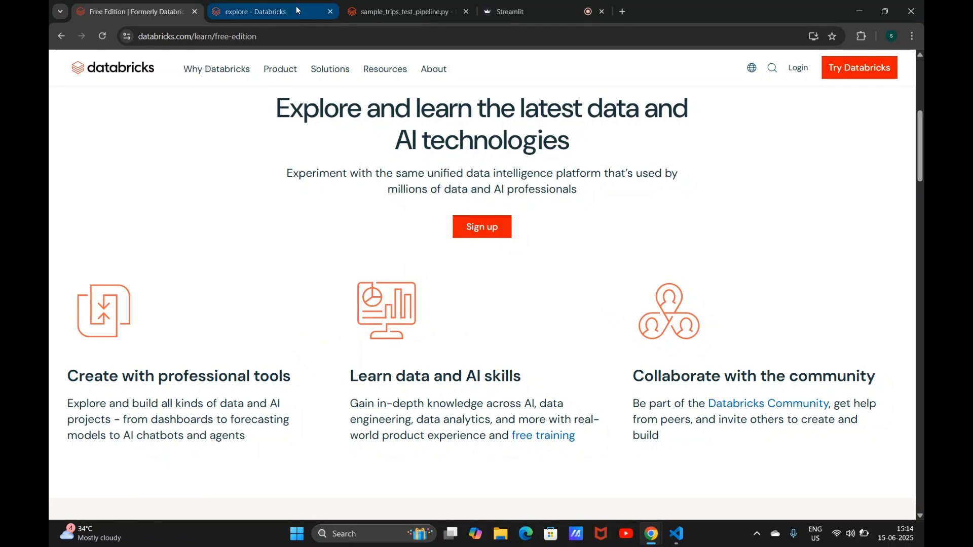
Step: Look over the pipeline tab, the explore notebook tab and the SQL warehouses list
left_click(395, 5)
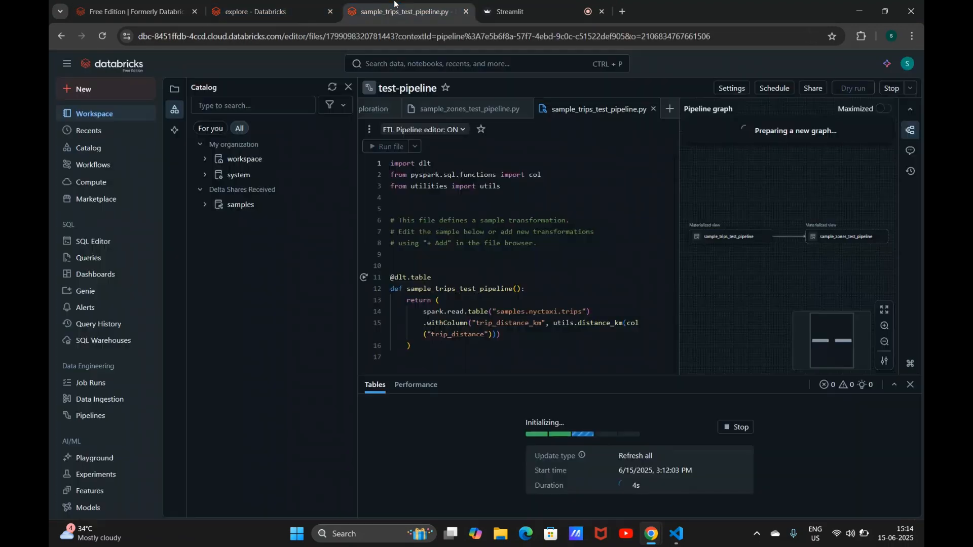
left_click(288, 4)
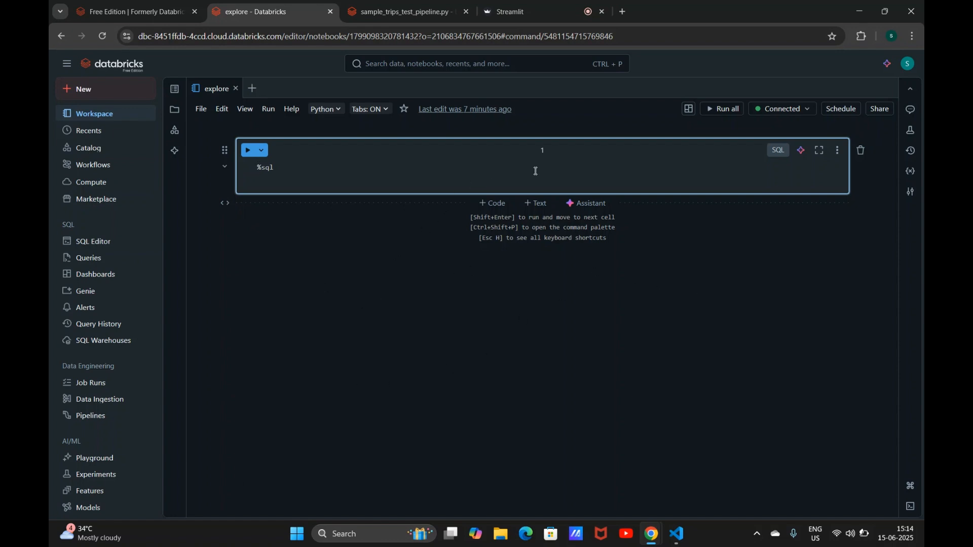
left_click(102, 183)
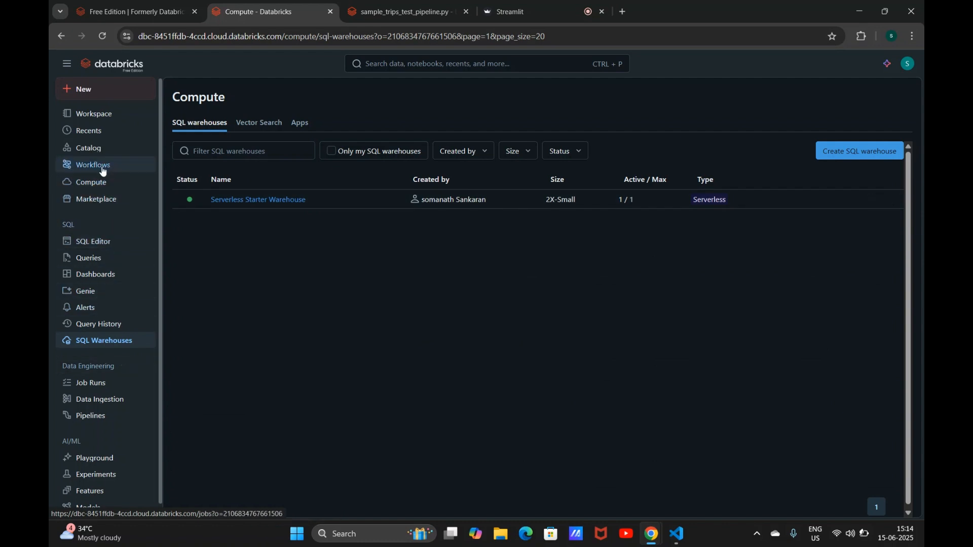
Step: Open the Bakehouse Sales Starter Space in Genie and ask it to show all products
left_click(107, 296)
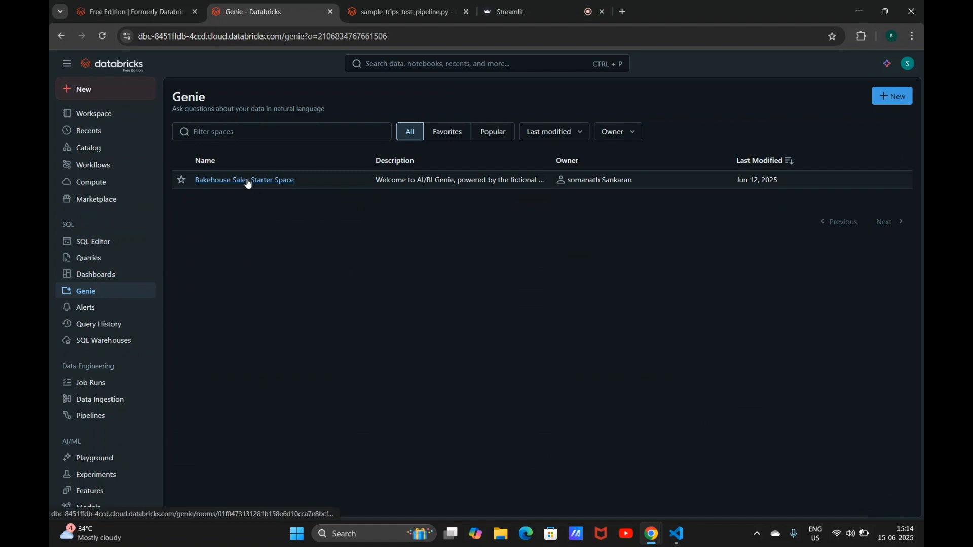
left_click(248, 184)
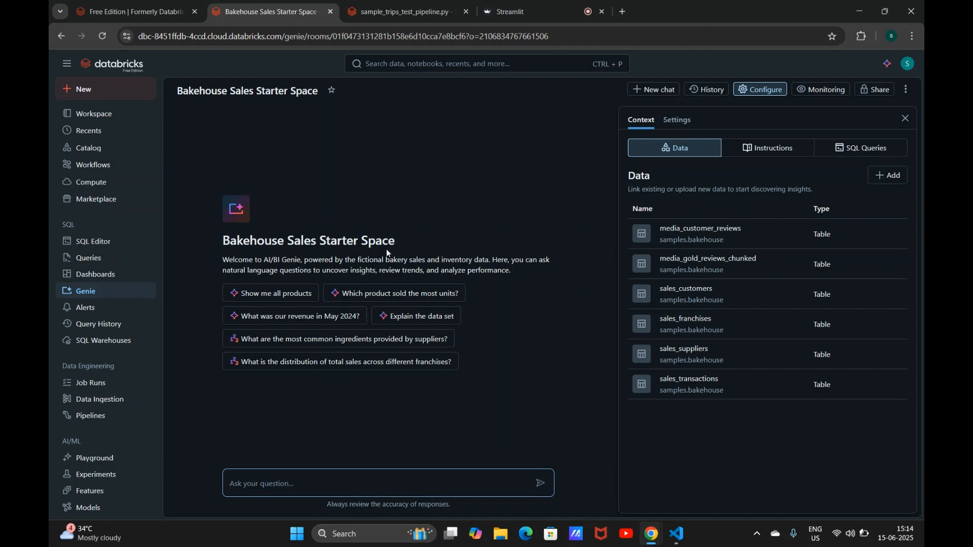
left_click(263, 293)
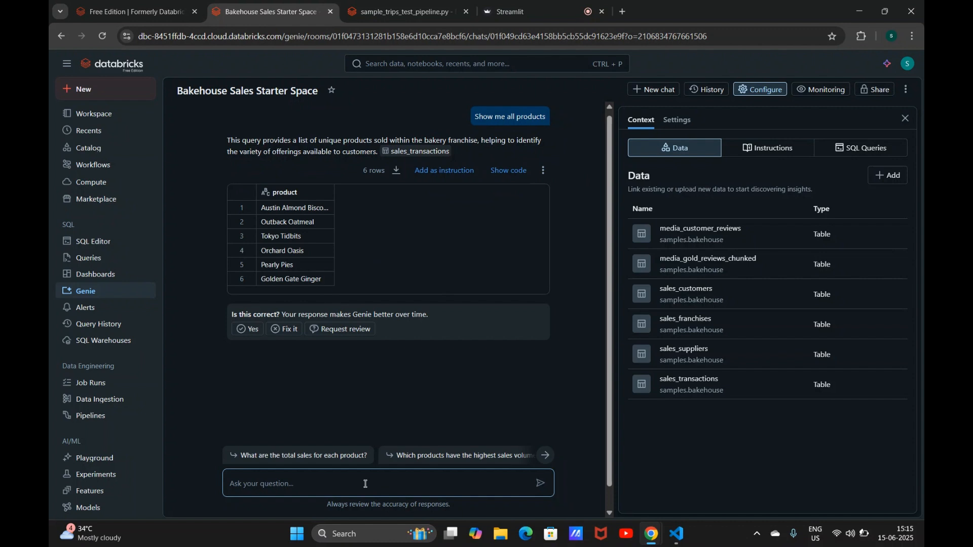
Step: Ask Genie to visualize the product list and review the full conversation
type("visualize")
key("Return")
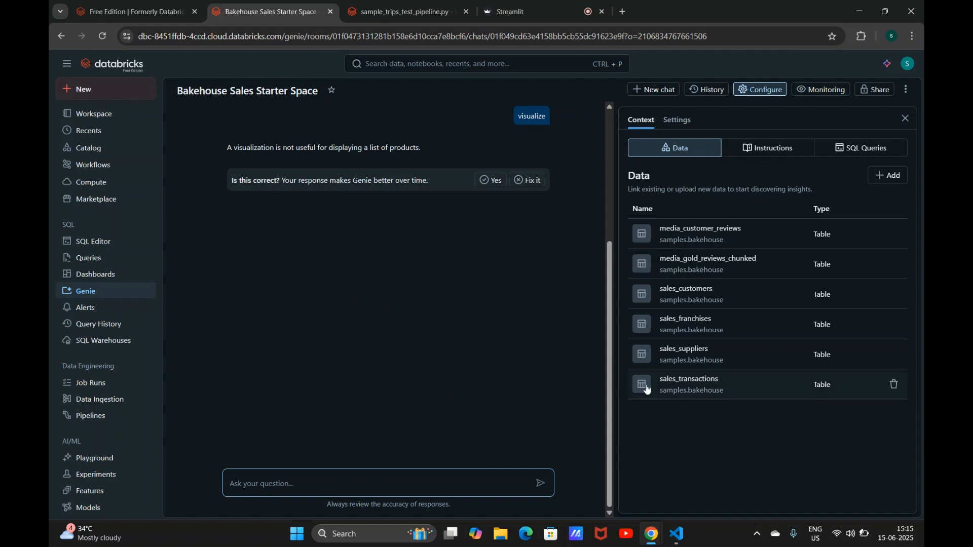
left_click_drag(610, 404, 604, 199)
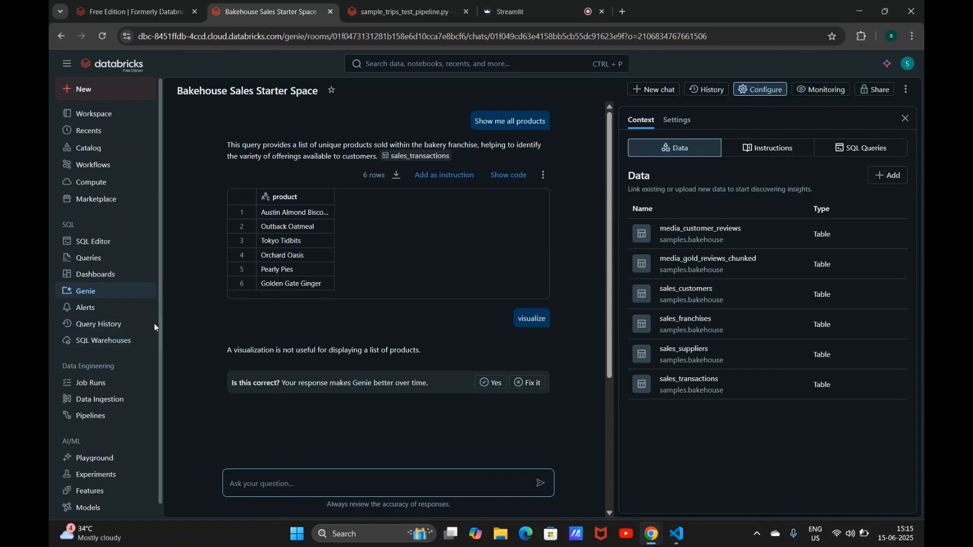
Step: Open the Workspace Usage Dashboard and rename its page to test-tab
left_click(122, 279)
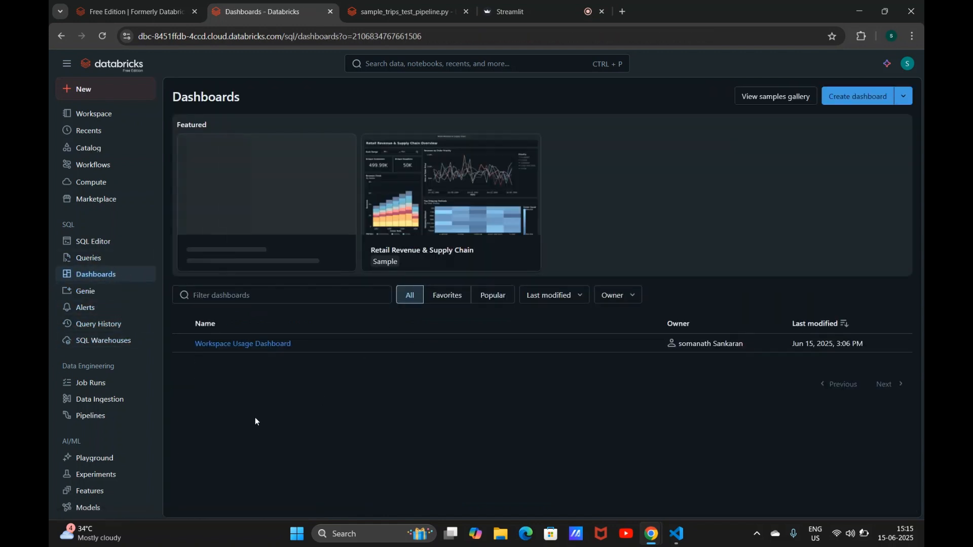
left_click(251, 344)
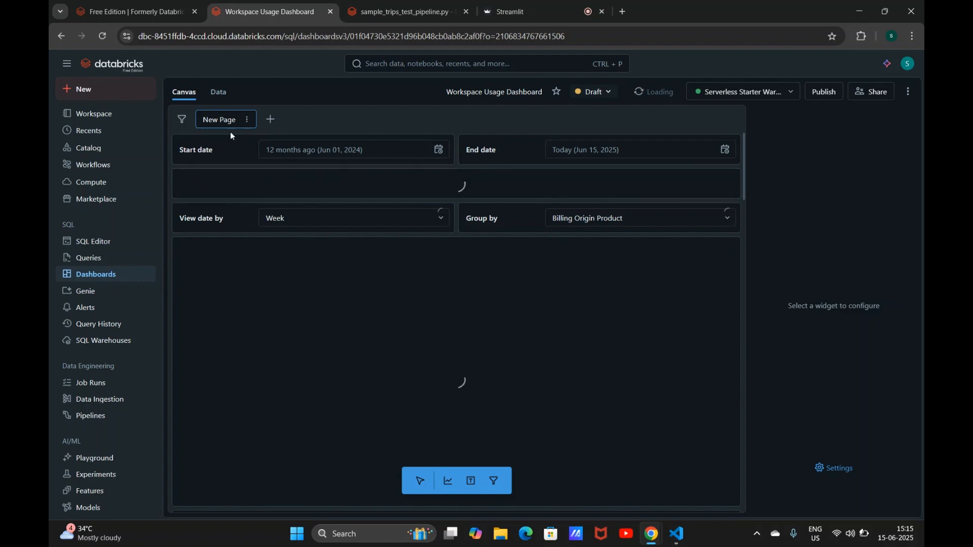
double_click(223, 120)
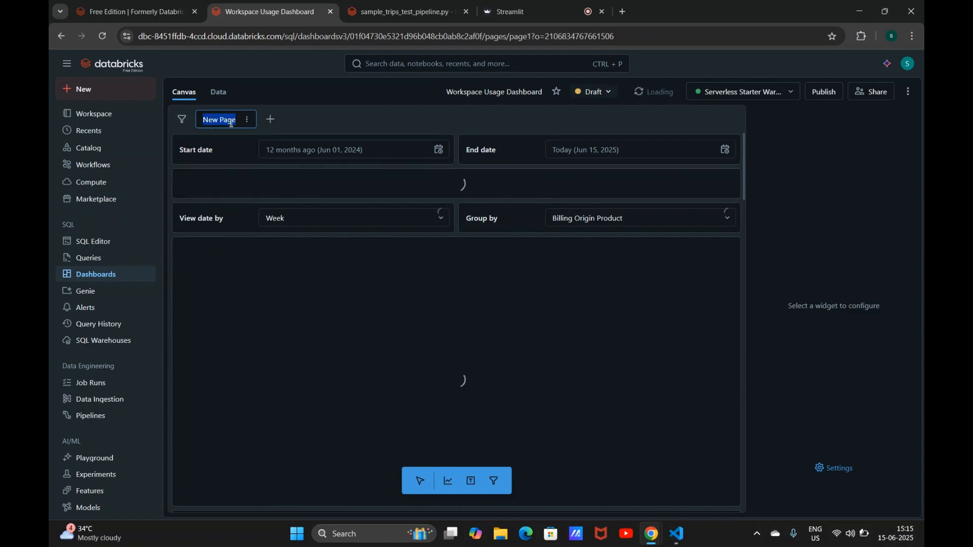
type("t")
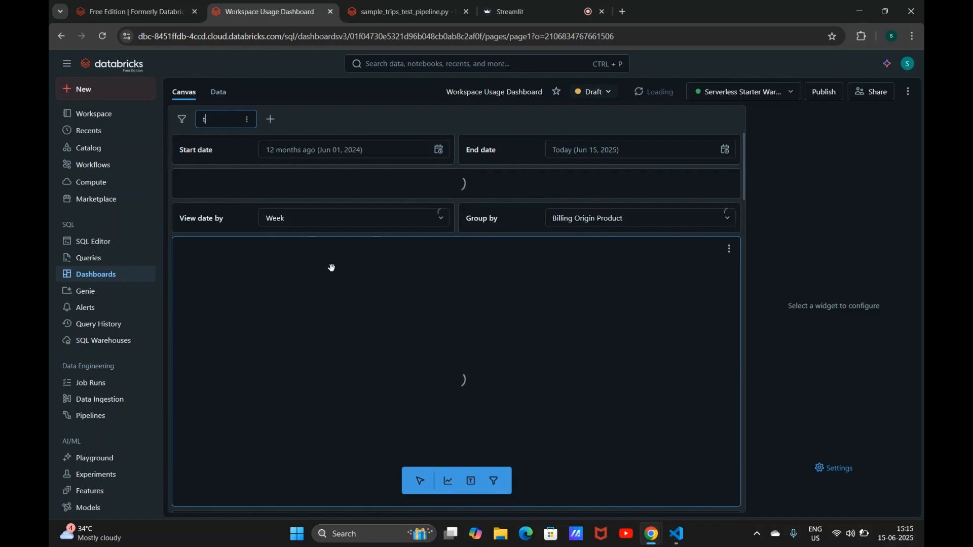
type("est-tab")
left_click(299, 327)
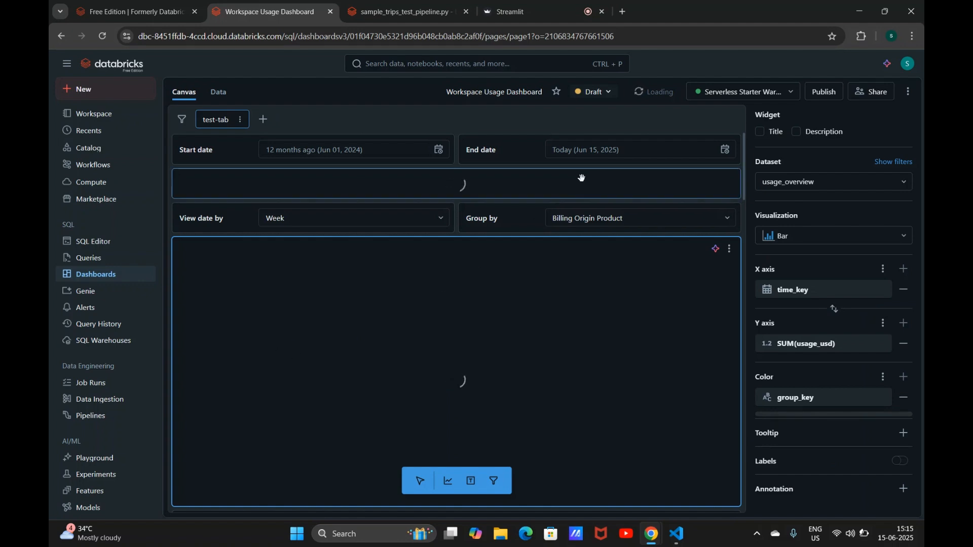
Step: Publish the dashboard with embedded credentials and close the sharing dialog
left_click(602, 92)
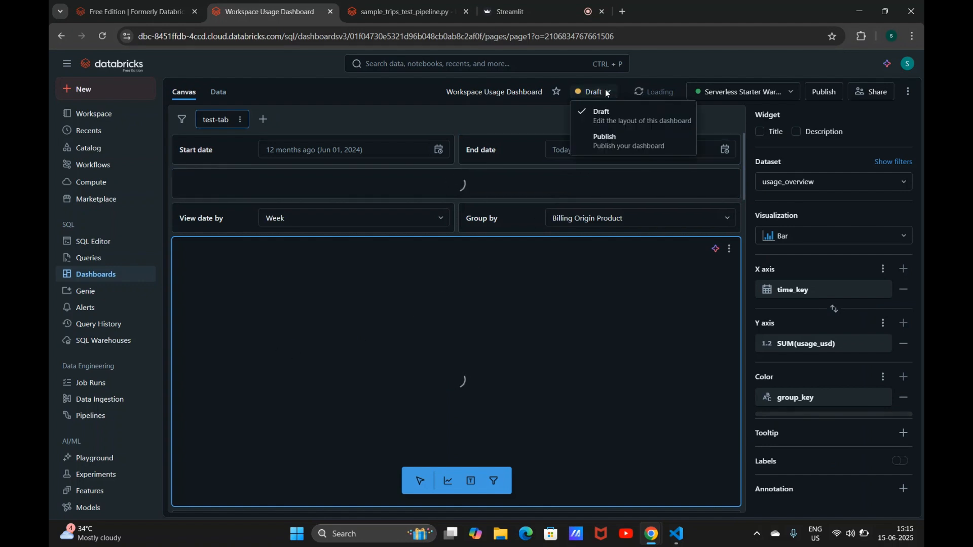
left_click(597, 139)
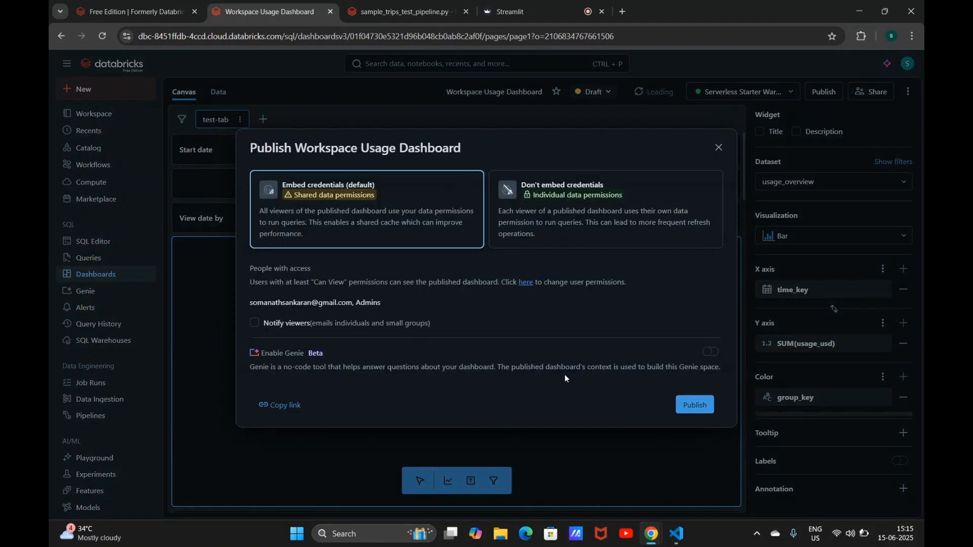
left_click(692, 405)
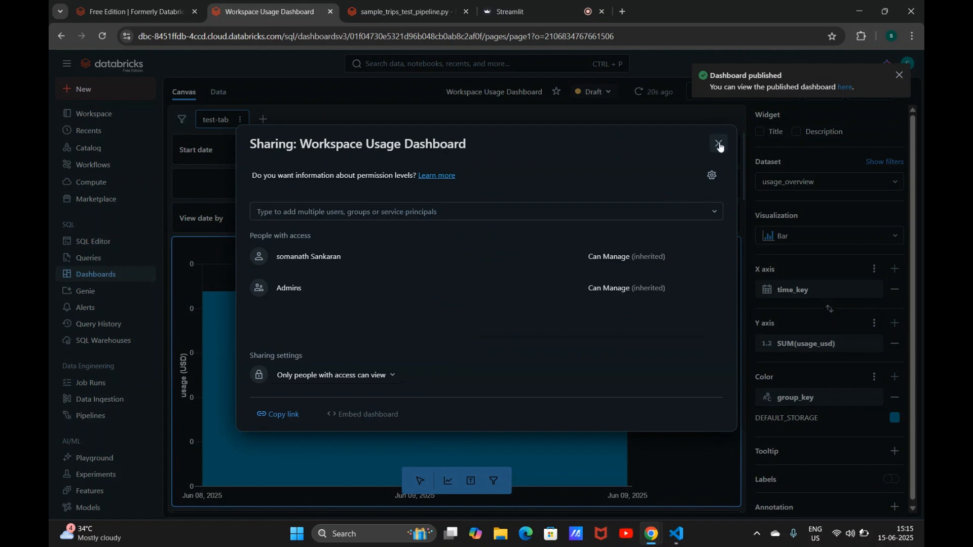
left_click(718, 144)
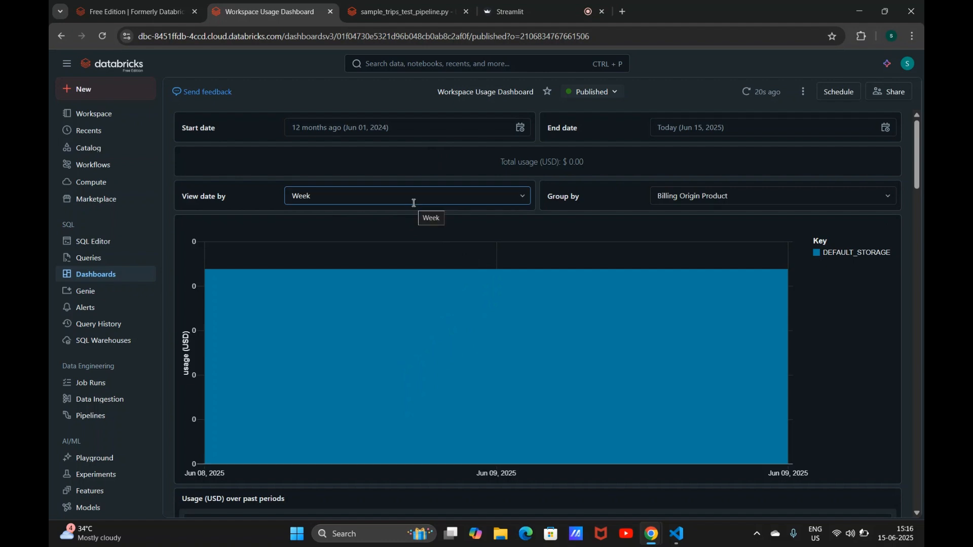
Step: Switch the published dashboard back to its draft for editing
left_click(391, 127)
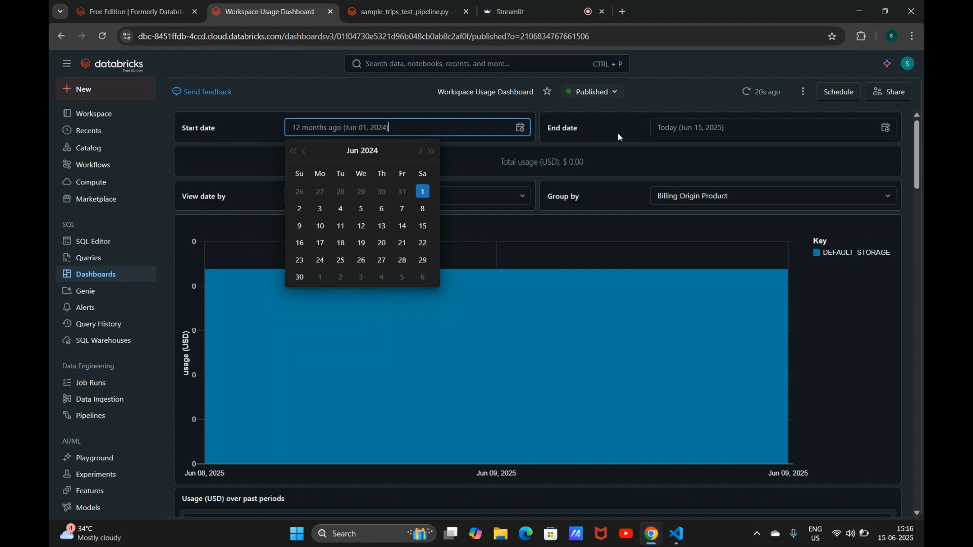
left_click(604, 92)
left_click(589, 117)
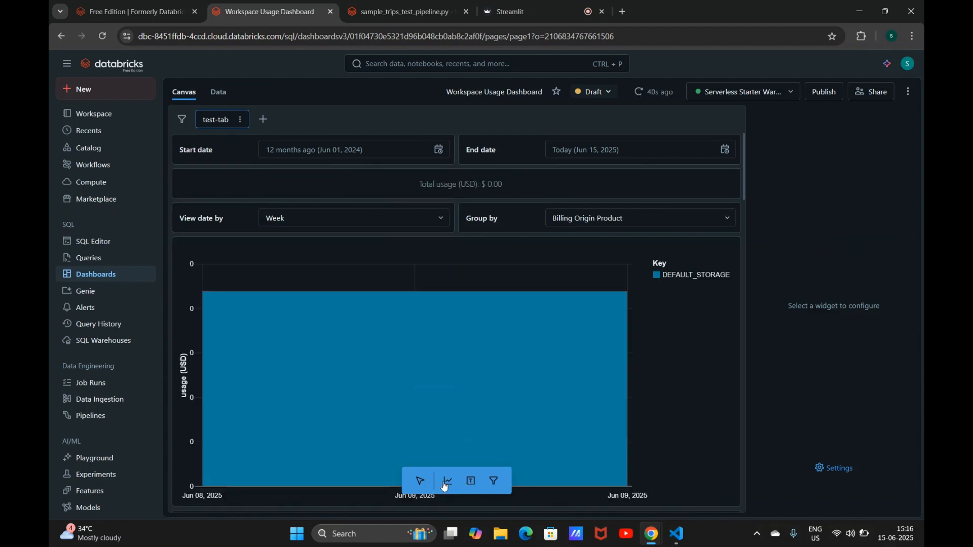
Step: Add a new visualization widget below the View date by filter
left_click(445, 485)
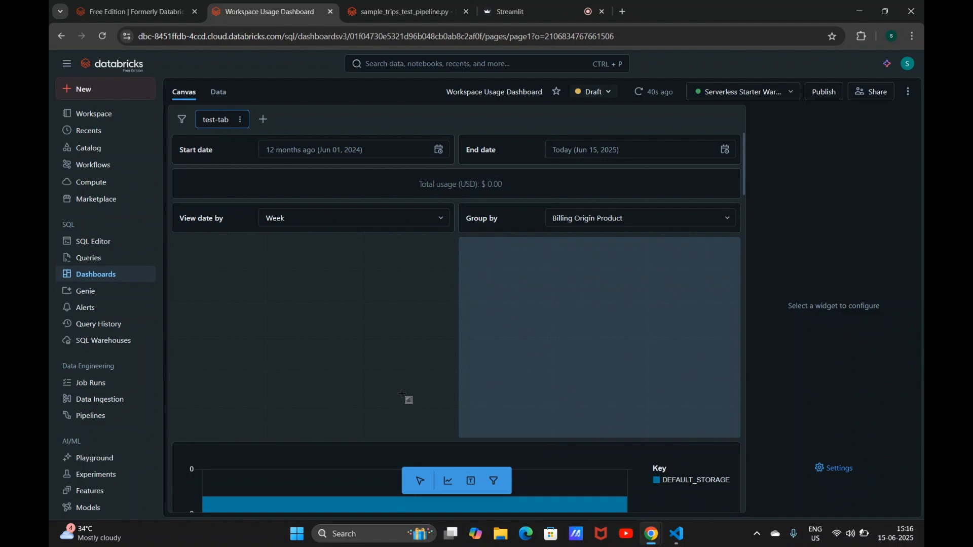
left_click(239, 266)
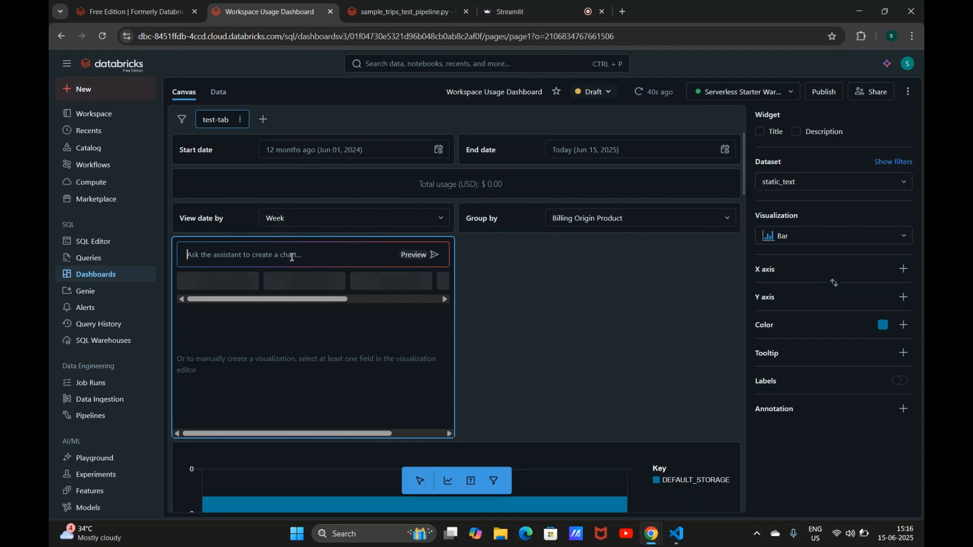
type("cr")
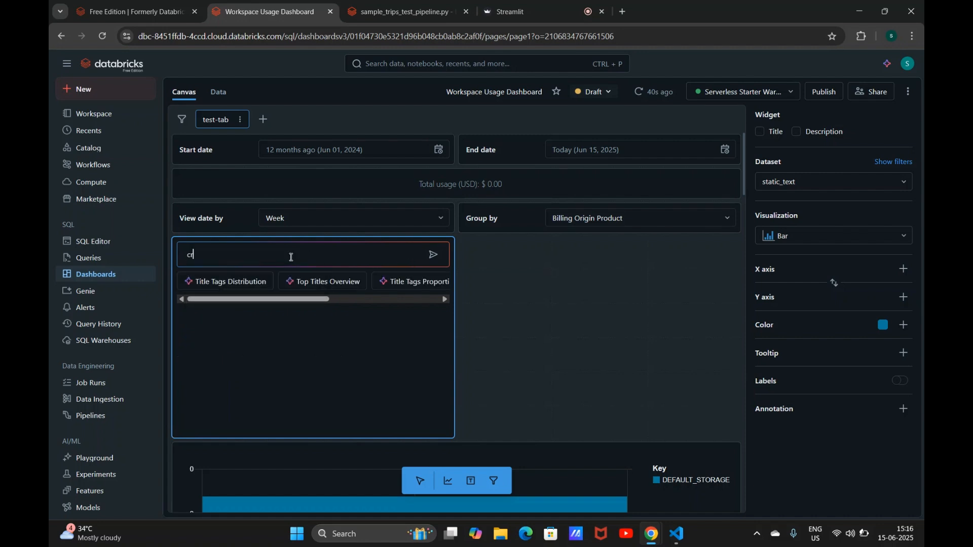
key("BackSpace")
key("BackSpace")
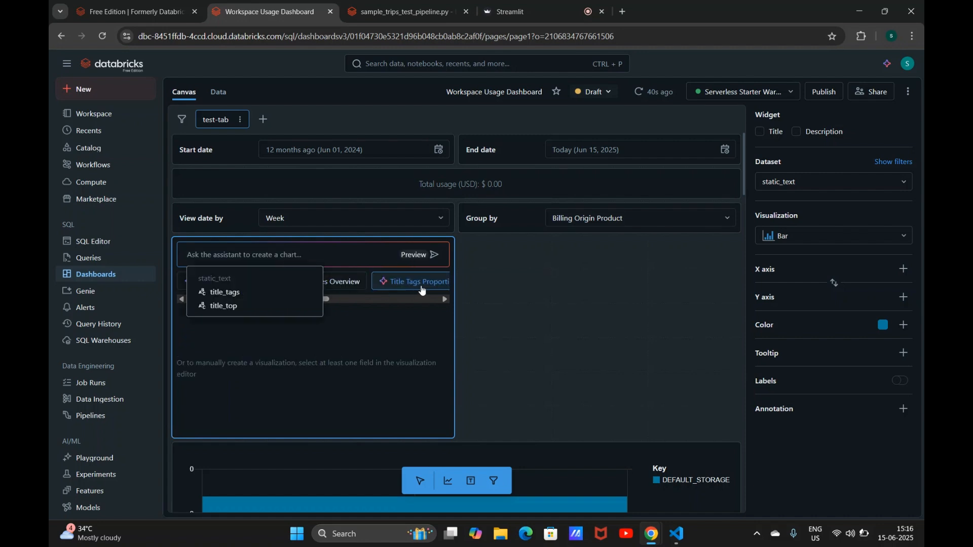
Step: Generate the Top Titles Overview table from the assistant's suggestion and accept it
left_click(347, 282)
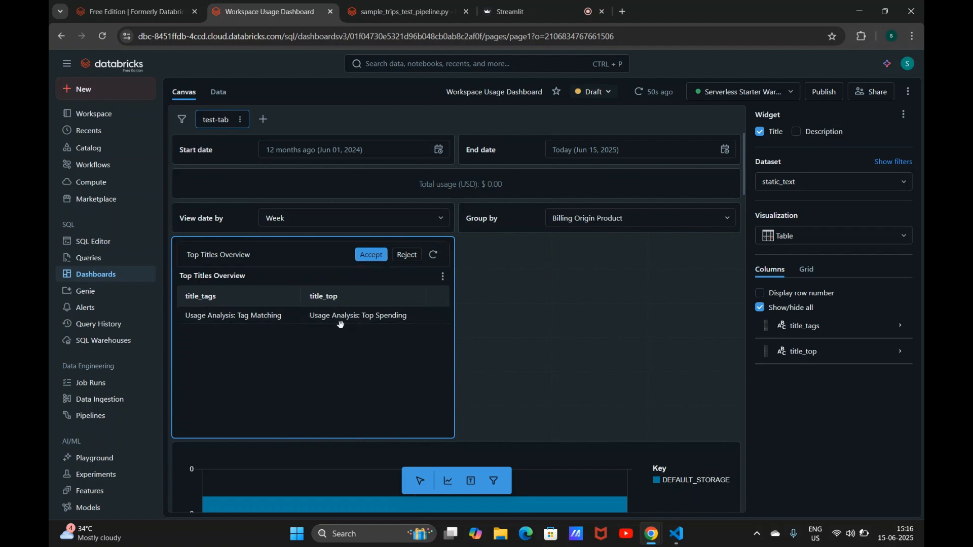
left_click(374, 258)
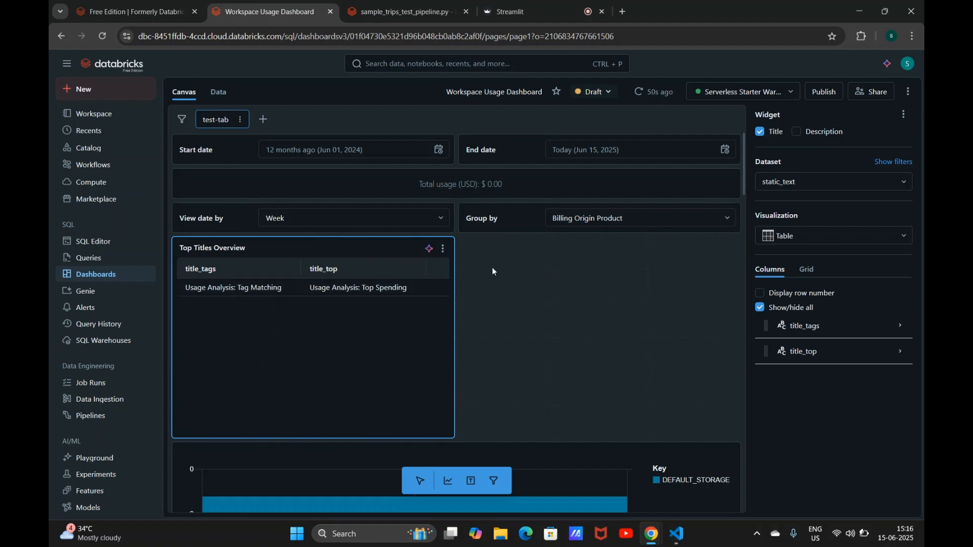
left_click(530, 281)
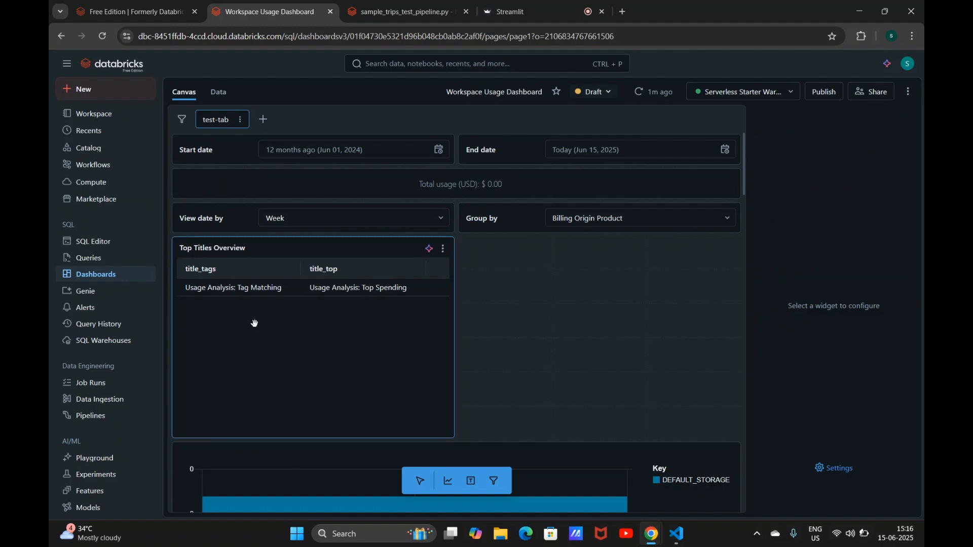
Step: Inspect the static_text, select_time_key_overview and usage_overview dataset queries, then return to the canvas
left_click(221, 96)
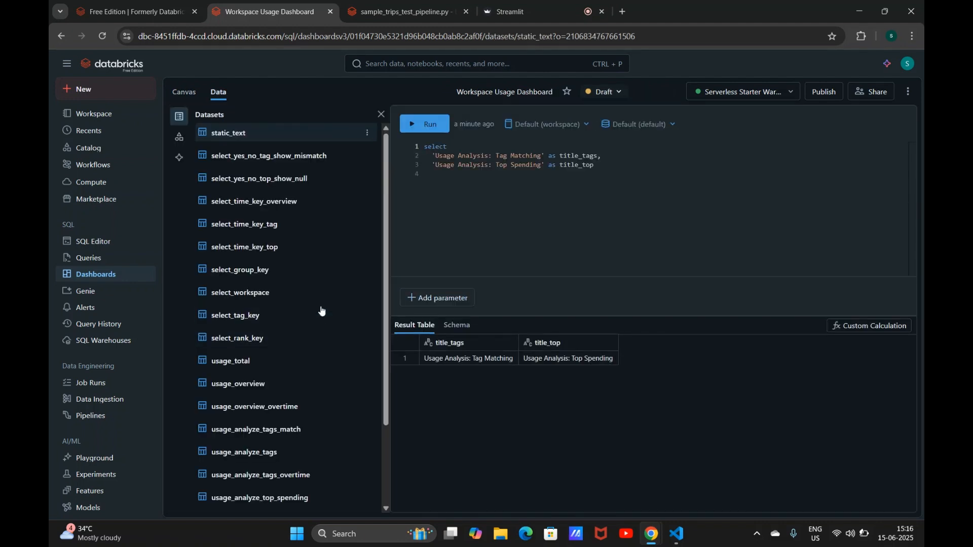
left_click(303, 190)
left_click(302, 202)
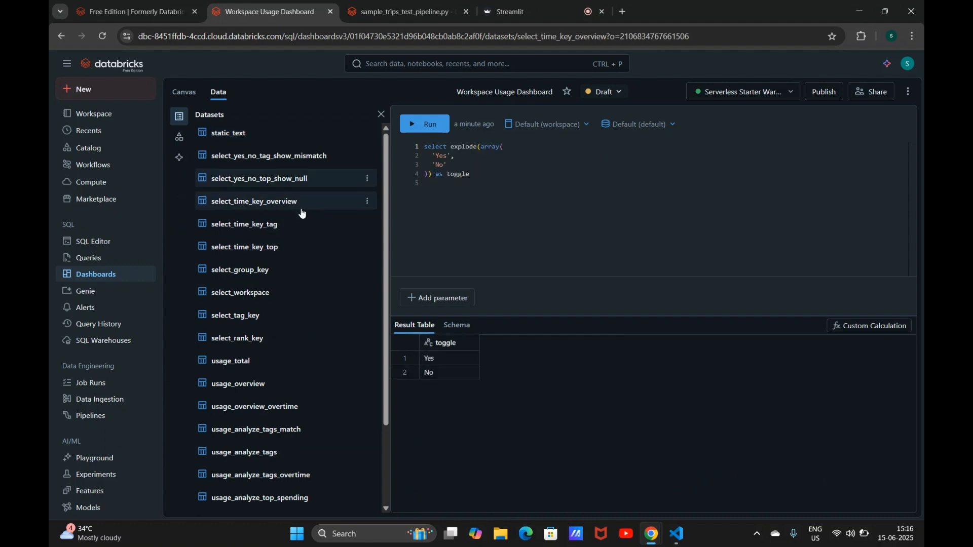
left_click(269, 389)
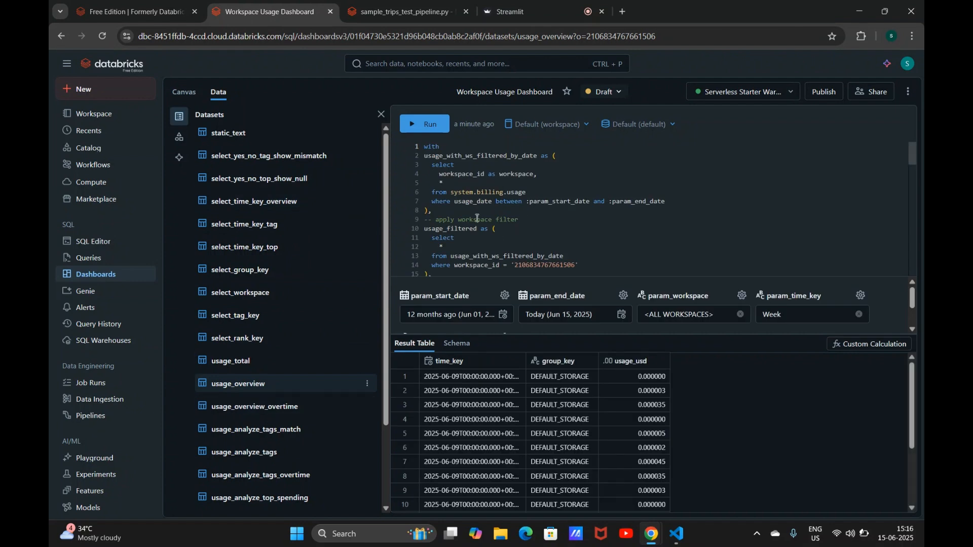
left_click(184, 92)
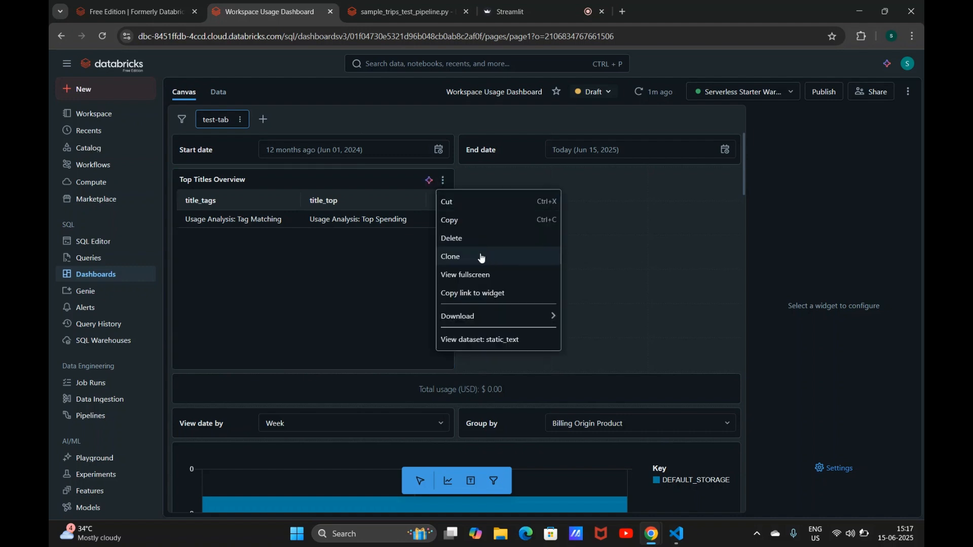
Step: Clone the Top Titles Overview widget and move the copy up beside the original
left_click(479, 256)
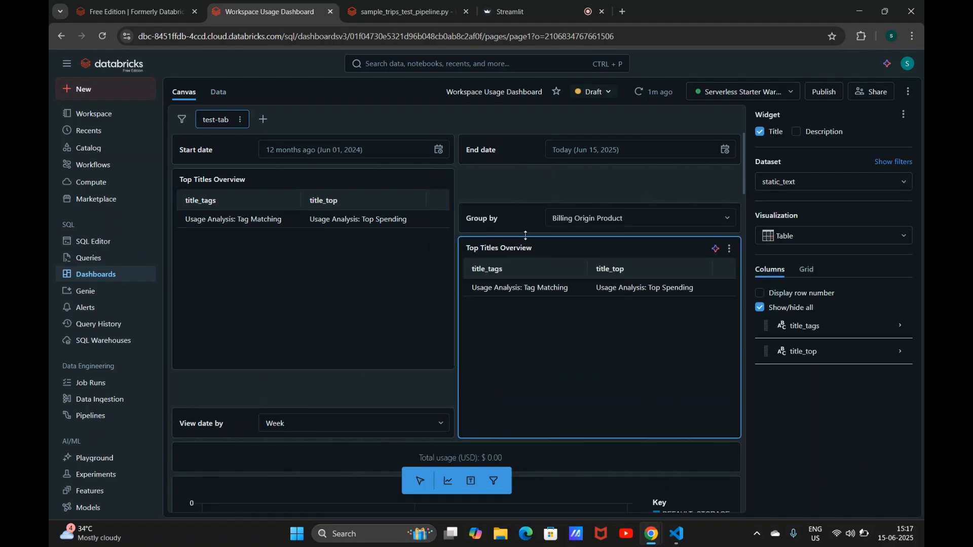
left_click_drag(524, 279, 509, 199)
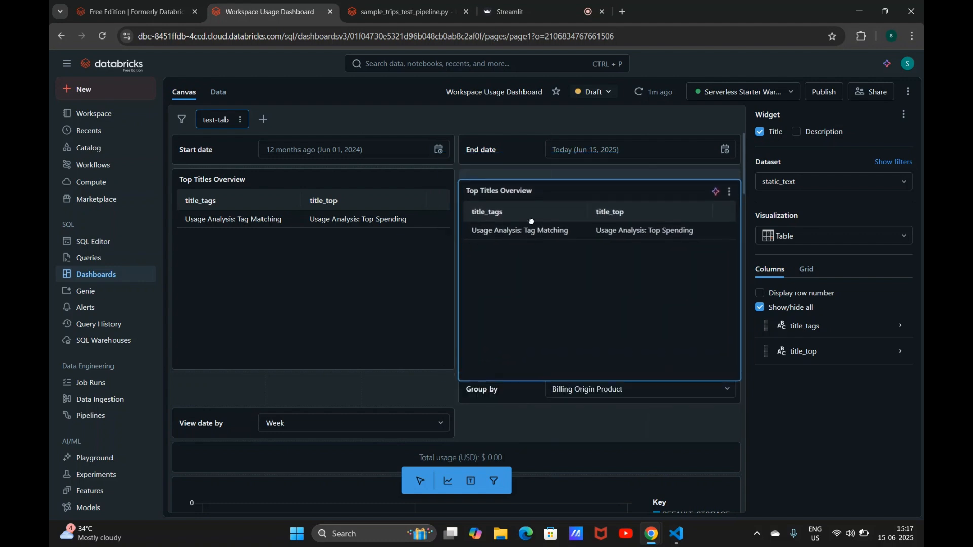
Step: Ask the cloned widget's assistant to "give me the billing usage monthly graph"
left_click(716, 181)
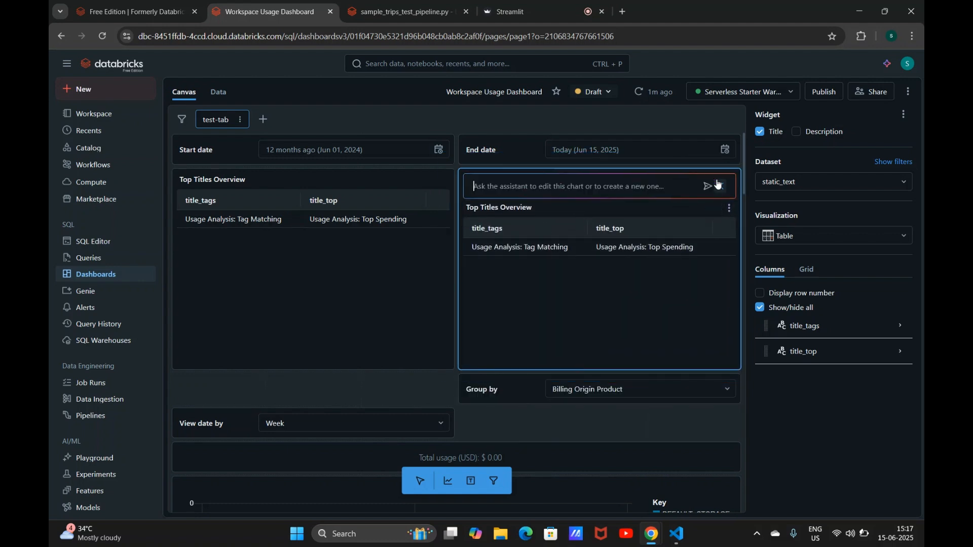
type("give me ")
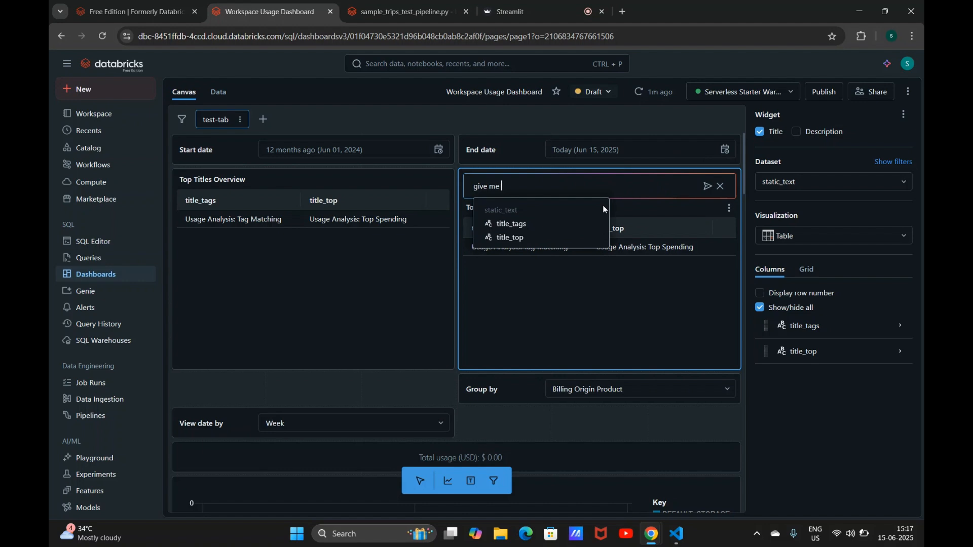
type("the bill")
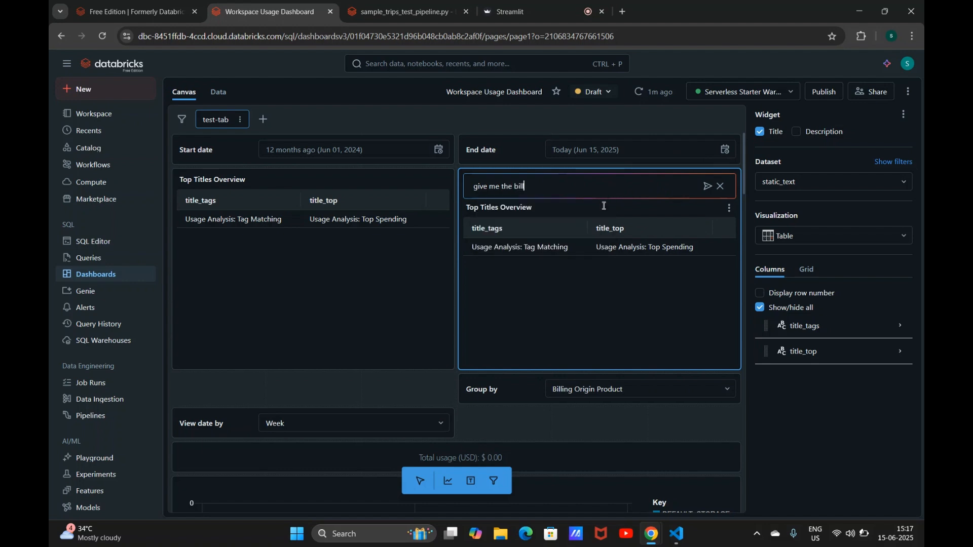
type("ing usage monthly graph")
key("Return")
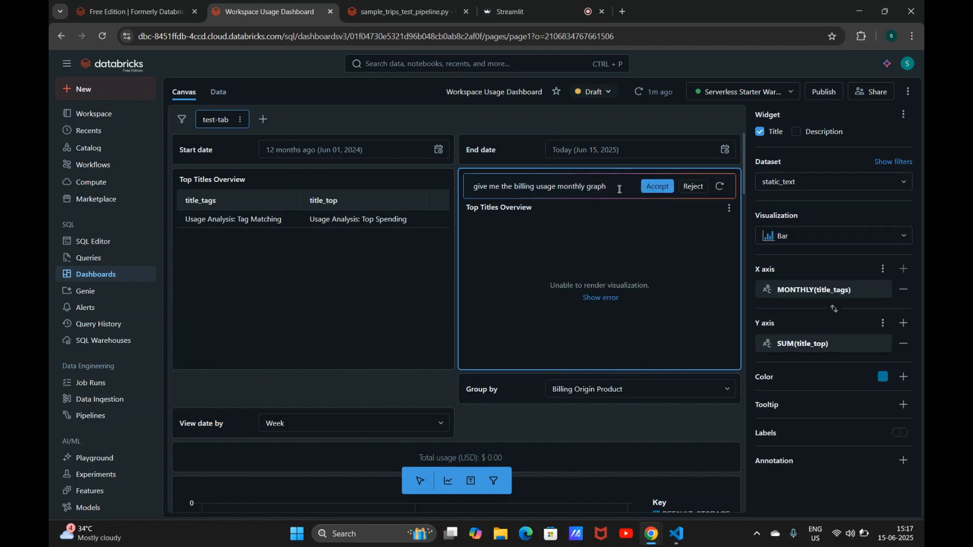
Step: Shorten the prompt to "give me the billing usage", regenerate the chart and accept the resulting bar chart
double_click(601, 190)
key("BackSpace")
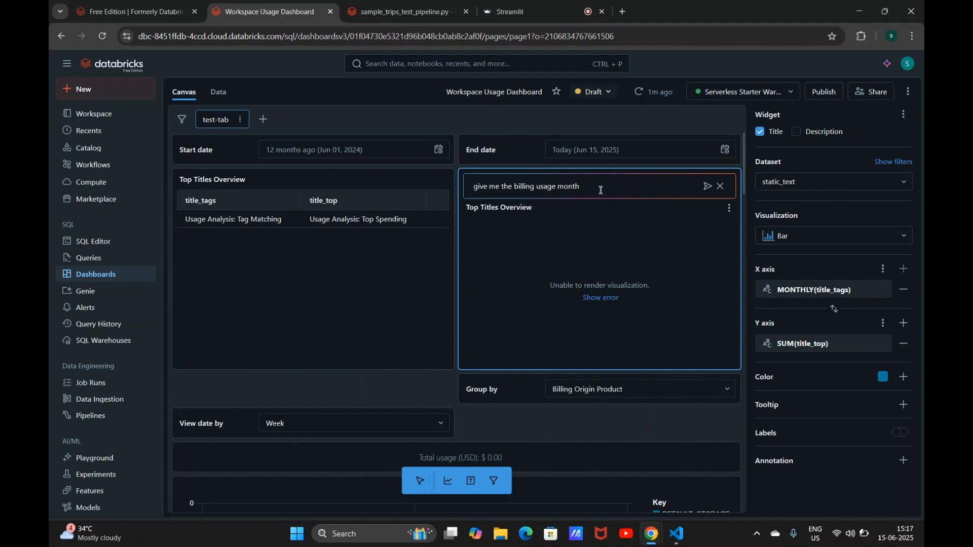
key("BackSpace")
key("BackSpace")
key("BackSpace")
key("Return")
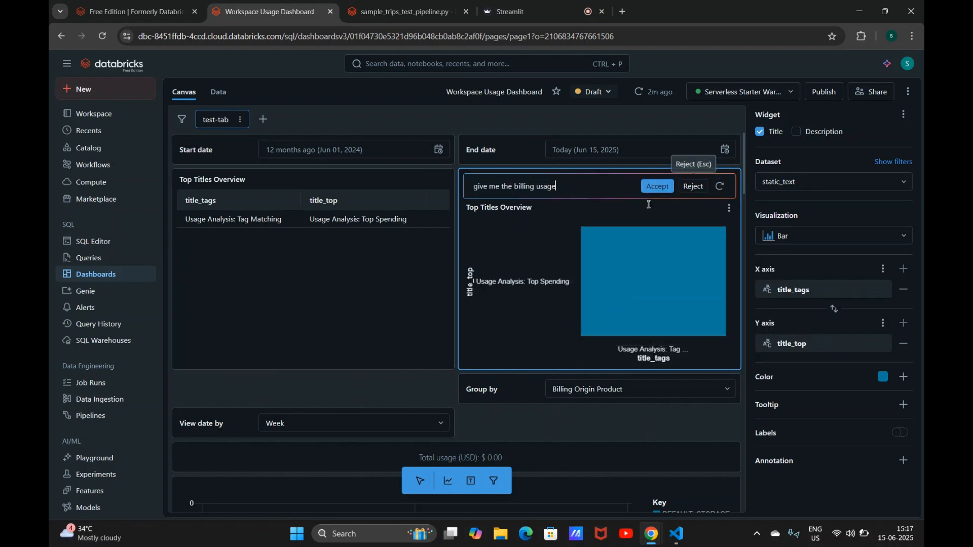
left_click(657, 186)
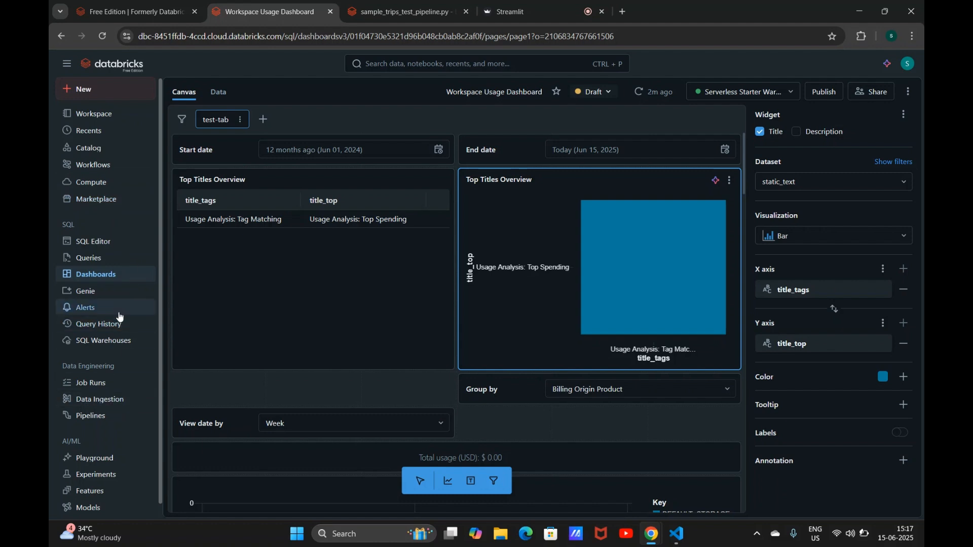
Step: Open test-pipeline from Workflows, inspect one event log entry, and open its sample_trips_test_pipeline.py source in the pipeline editor
left_click(109, 165)
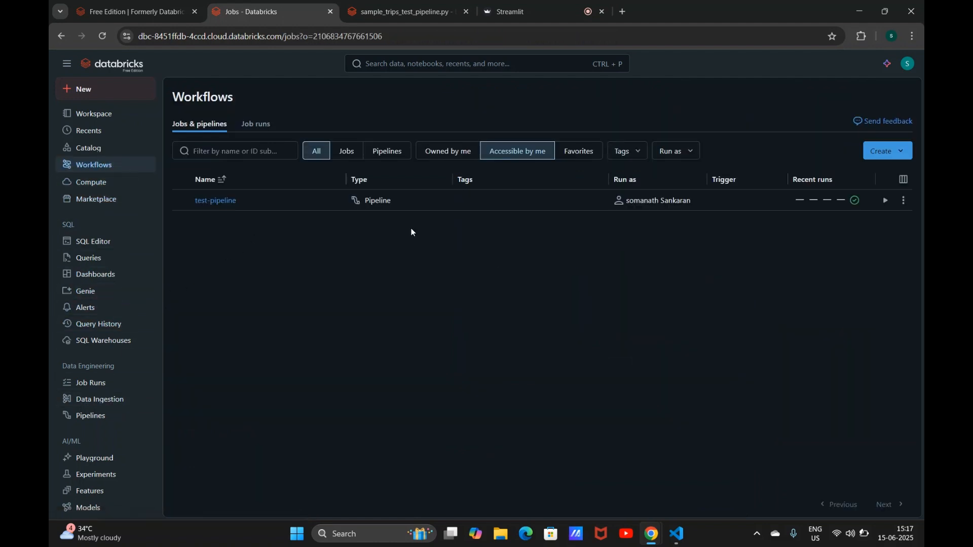
left_click(217, 200)
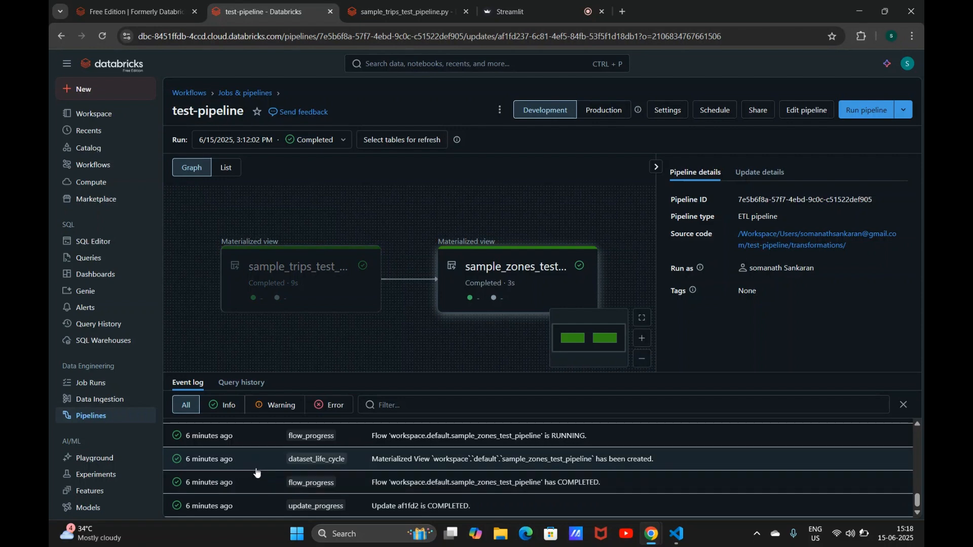
left_click(203, 447)
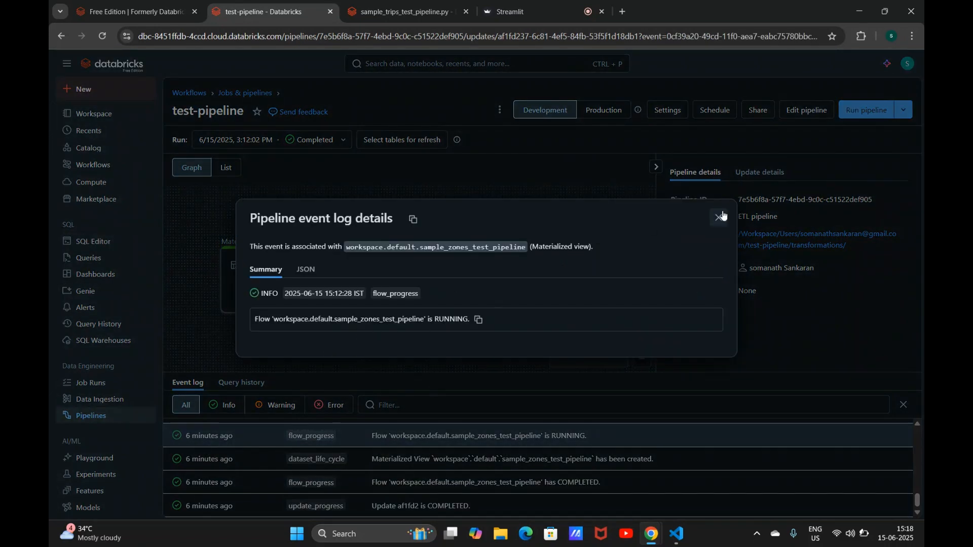
left_click(718, 217)
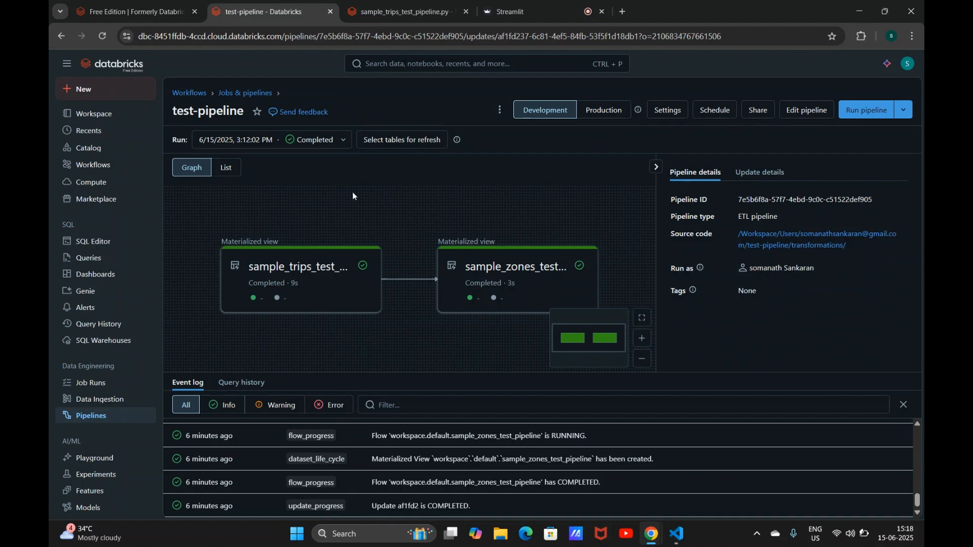
left_click(774, 233)
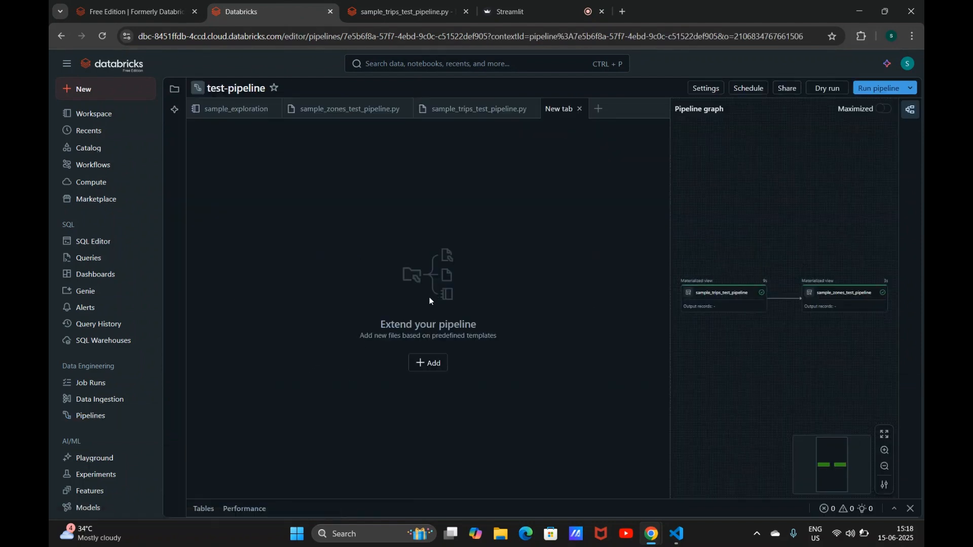
left_click(459, 110)
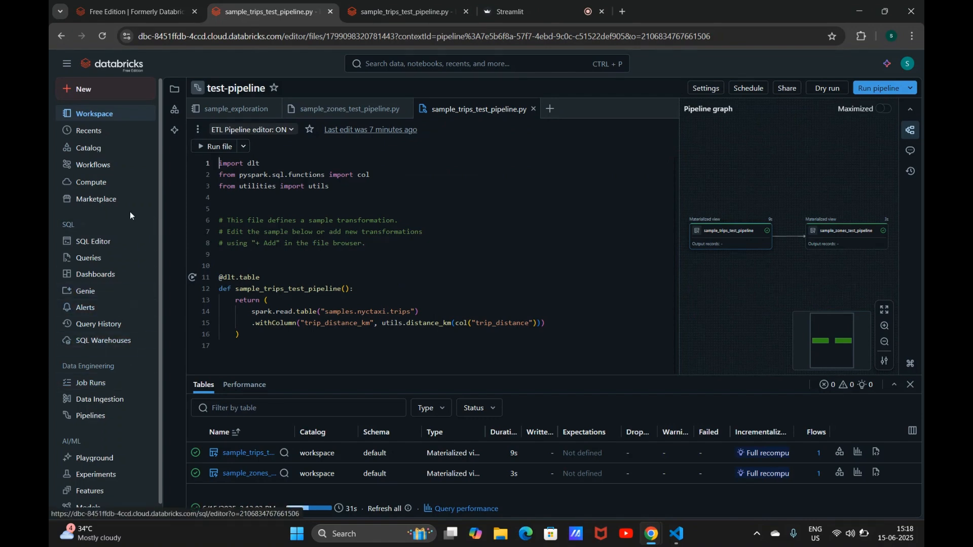
Step: Start creating a new app from the Compute Apps page using the Dash Data app template
left_click(124, 173)
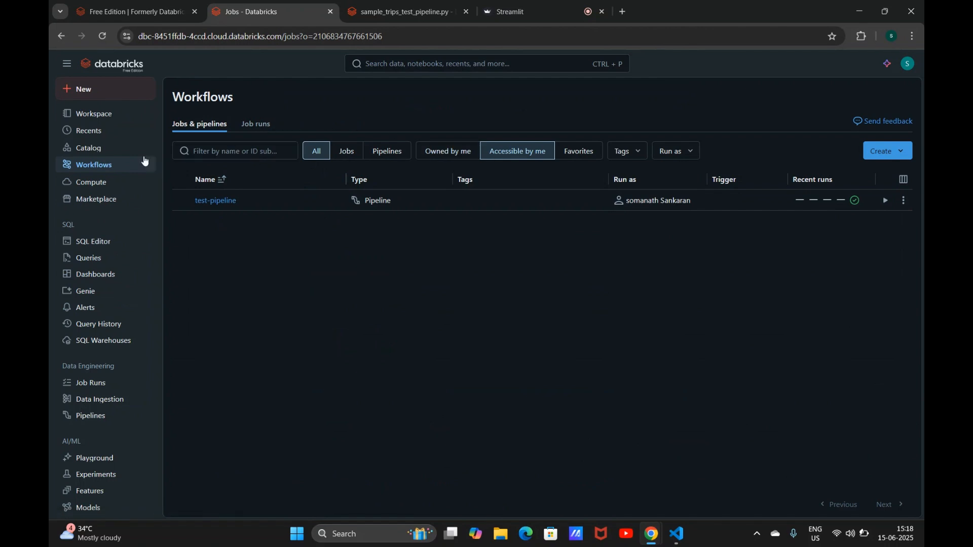
left_click(95, 183)
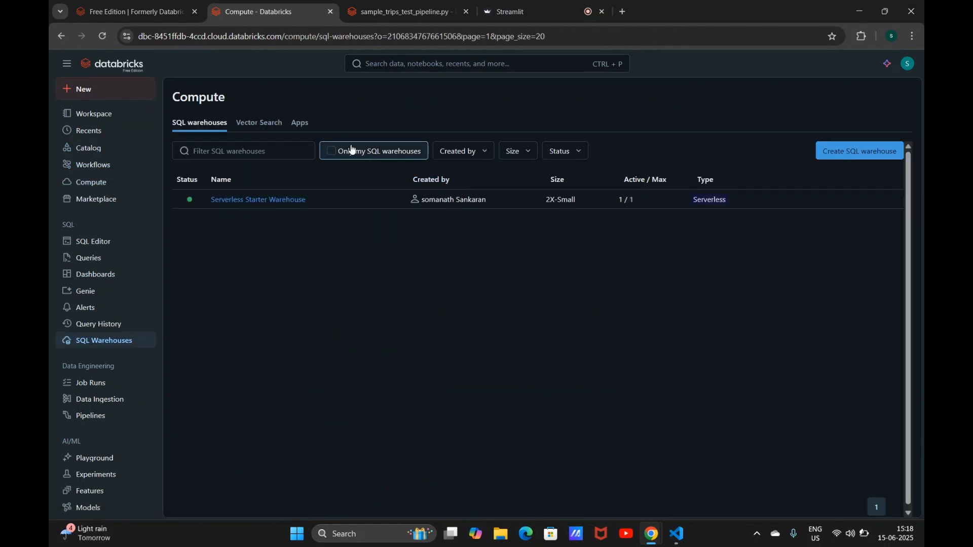
left_click(305, 128)
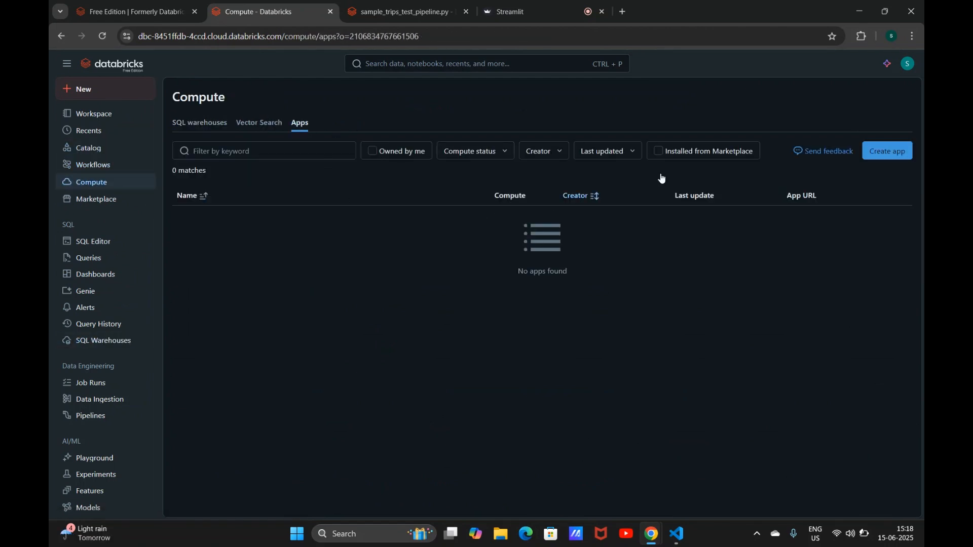
left_click(910, 151)
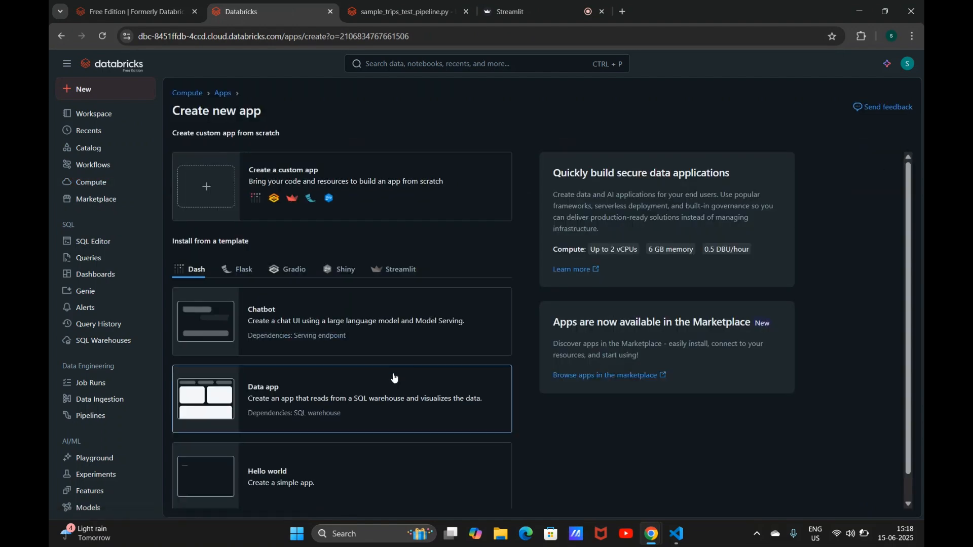
left_click(374, 384)
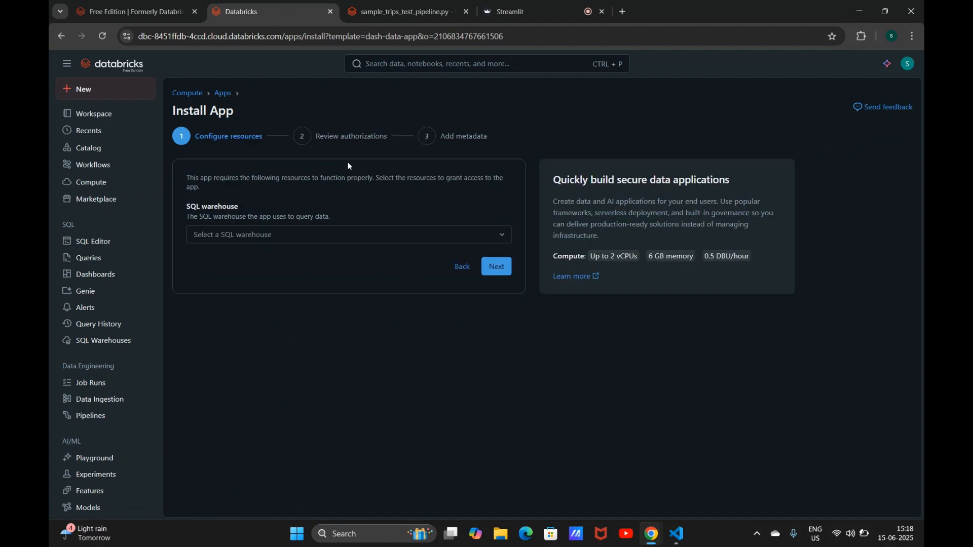
Step: Install the data-app with the Serverless Starter Warehouse, keeping the default name and description
left_click(352, 237)
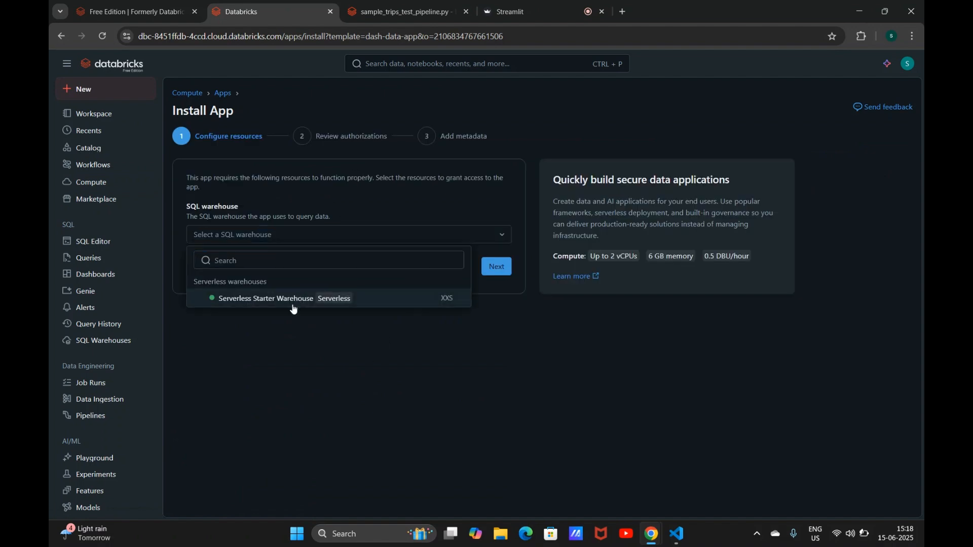
left_click(292, 300)
left_click(496, 278)
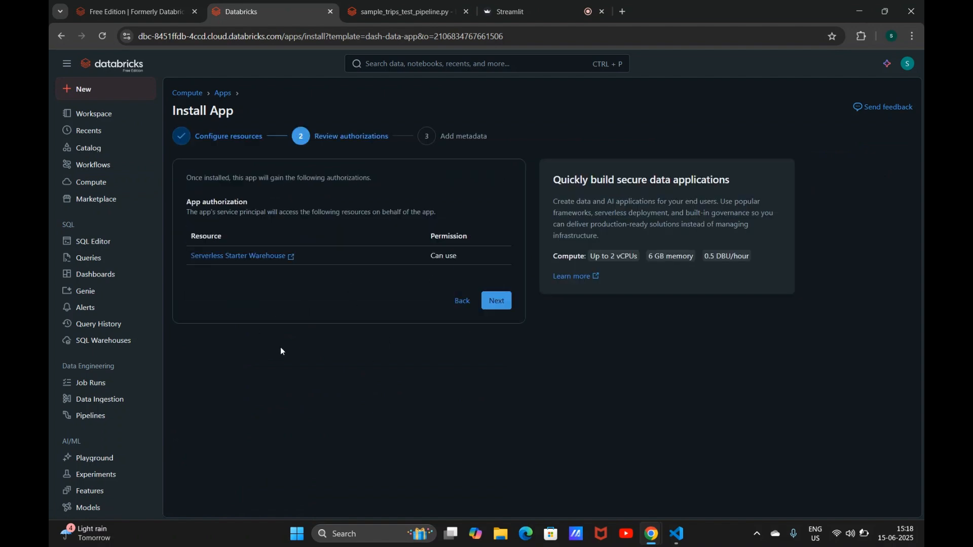
left_click(491, 307)
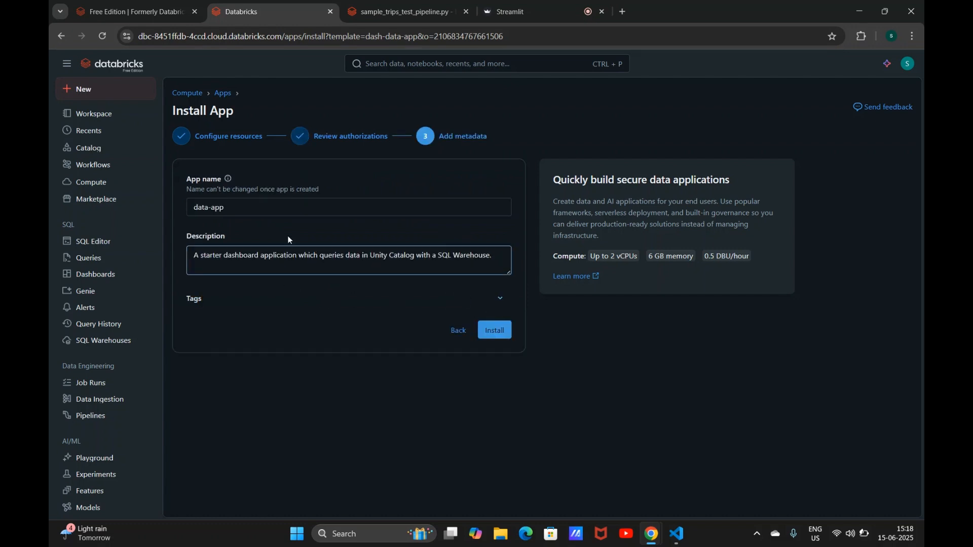
left_click(509, 336)
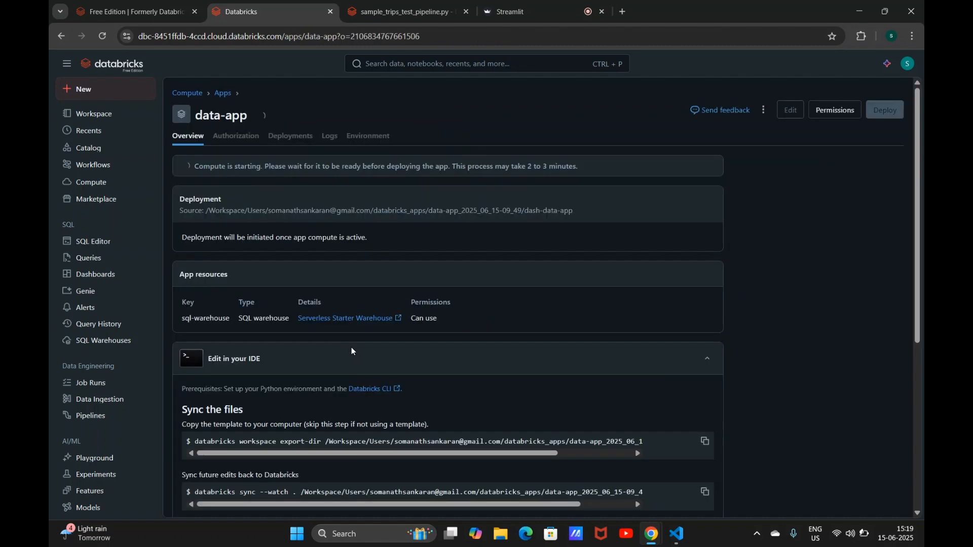
Step: Open the app's source folder and examine the app.py code, then return to the app page
left_click(481, 213)
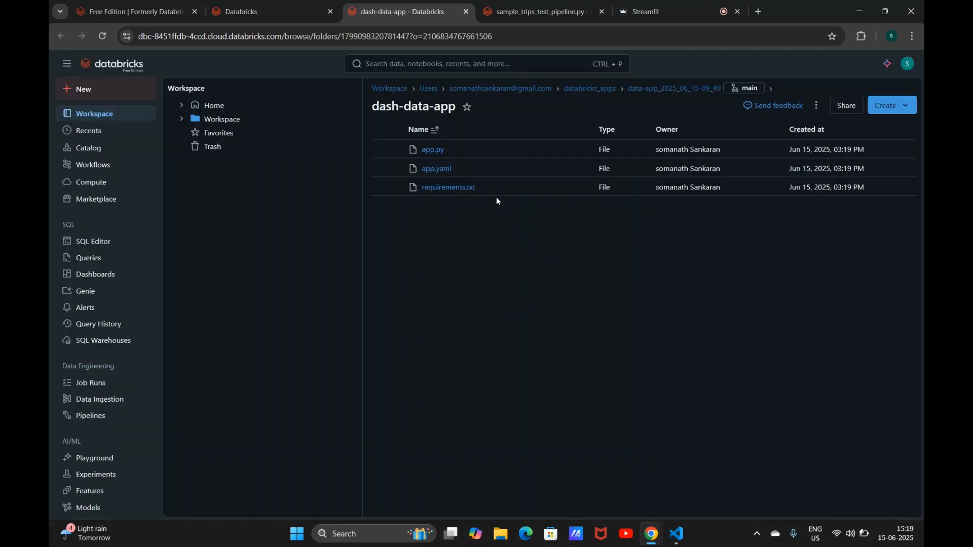
left_click(432, 151)
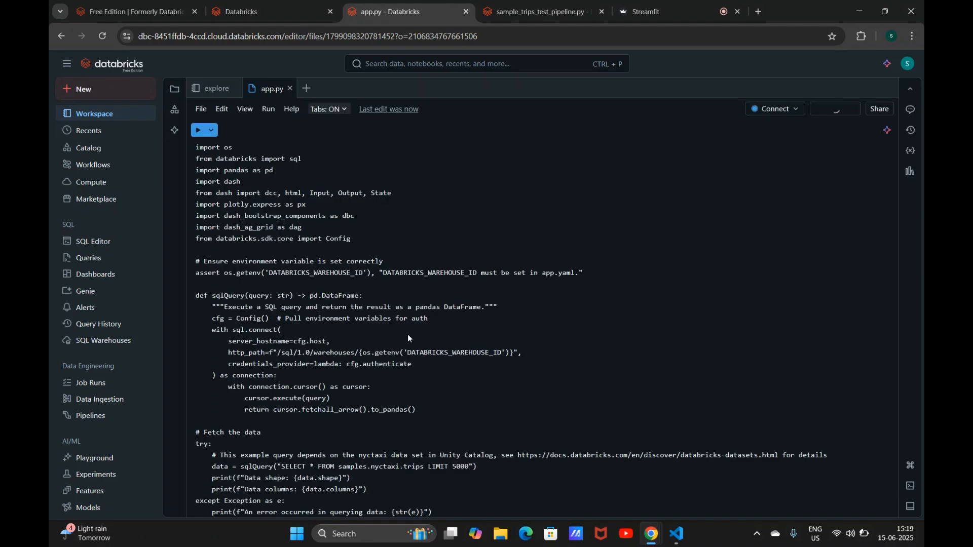
left_click(409, 335)
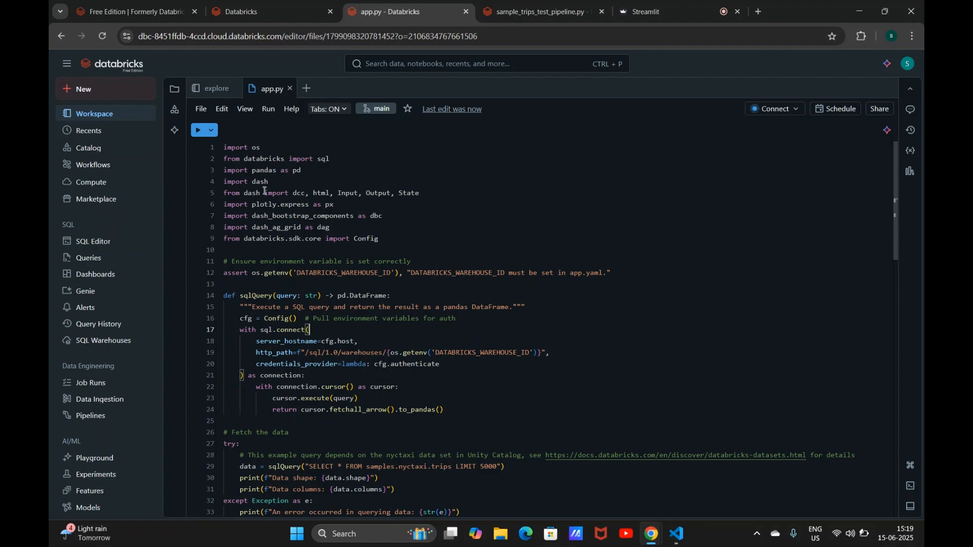
left_click(264, 9)
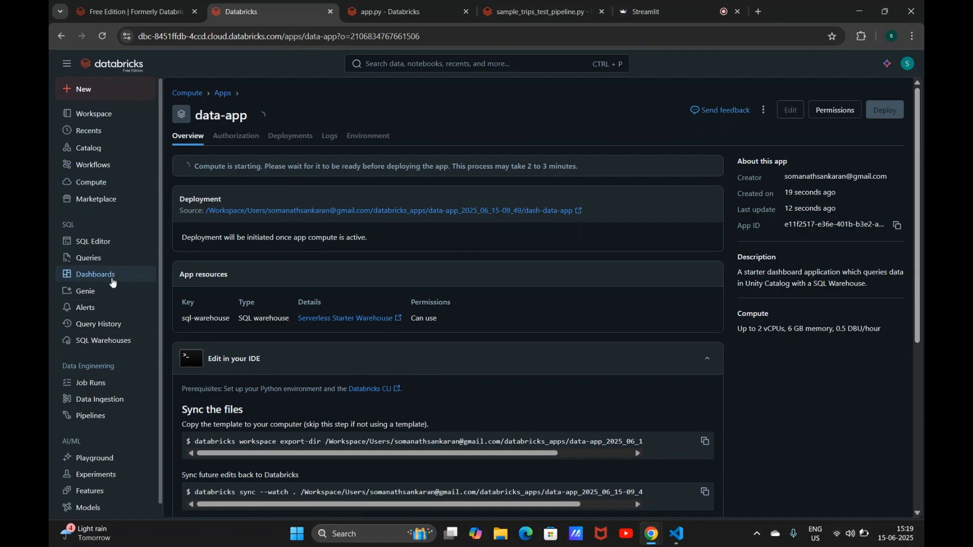
Step: Open the Playground and send "hi" to the Llama 4 Maverick model
left_click(109, 464)
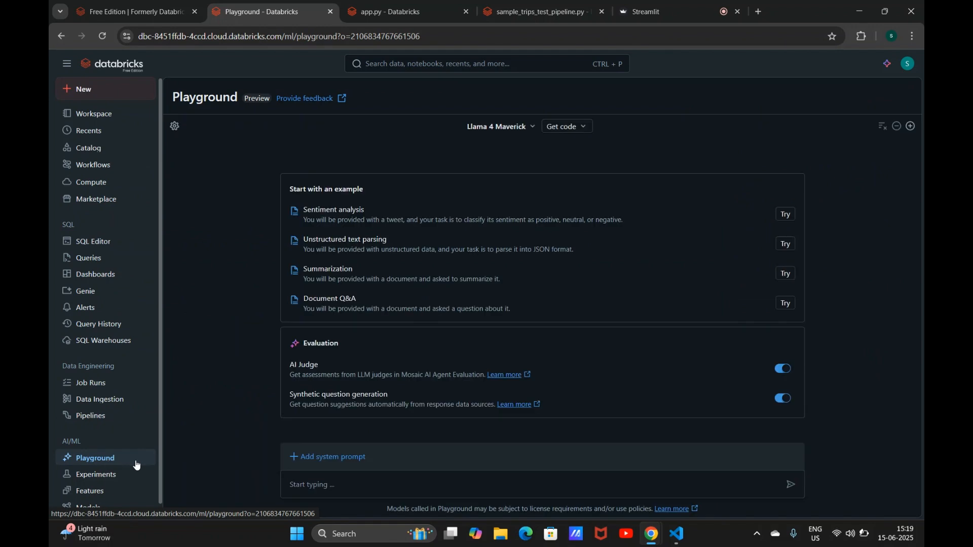
left_click(334, 481)
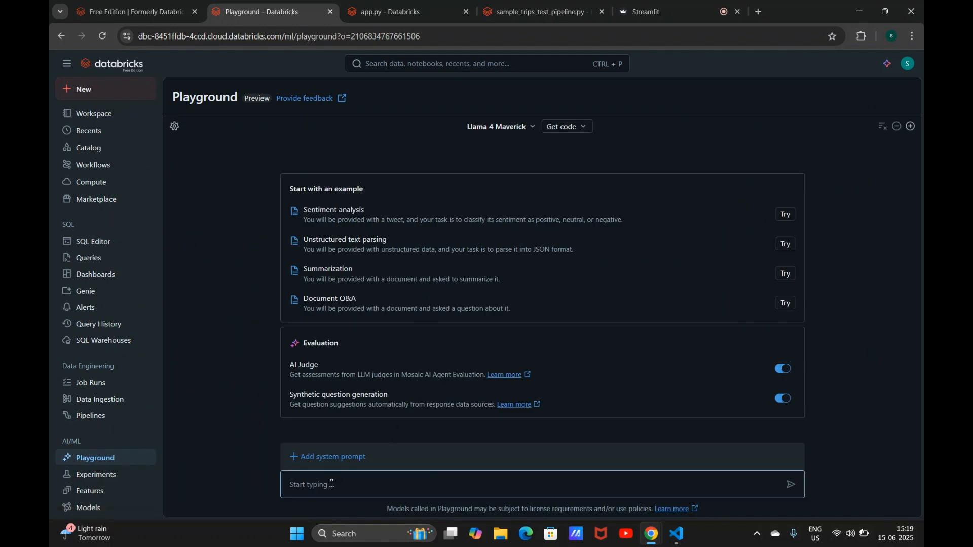
type("hi")
key("Return")
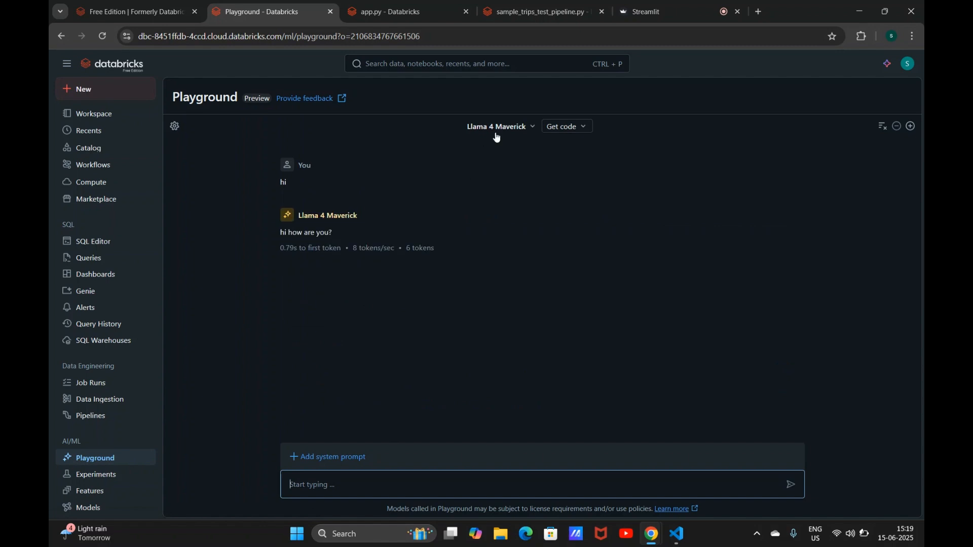
Step: Switch the Playground endpoint to Meta Llama 3.1 405B Instruct
left_click(522, 128)
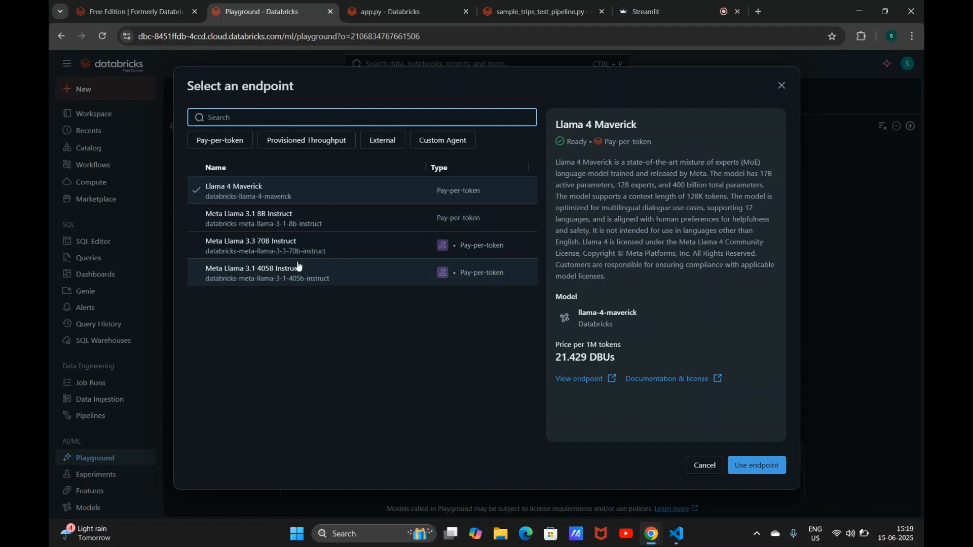
left_click(320, 282)
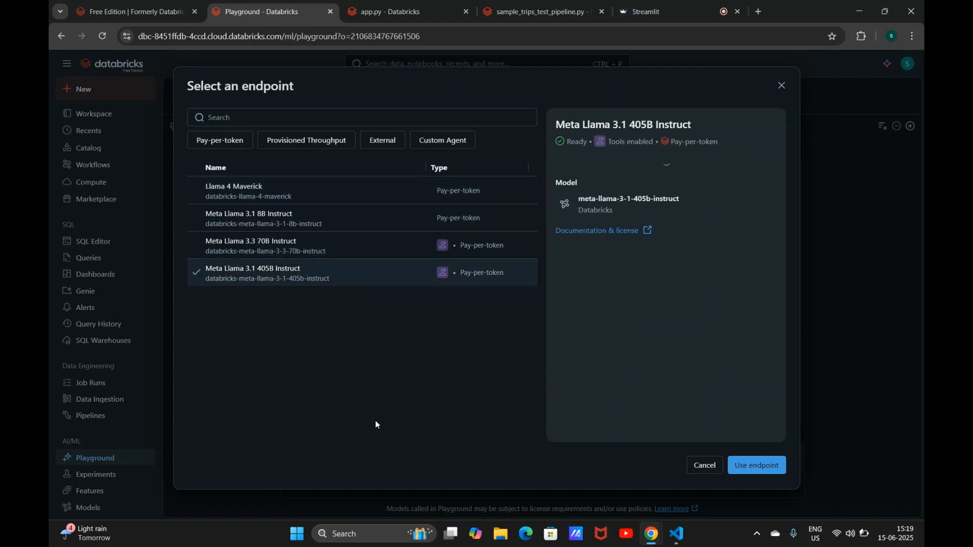
left_click(757, 466)
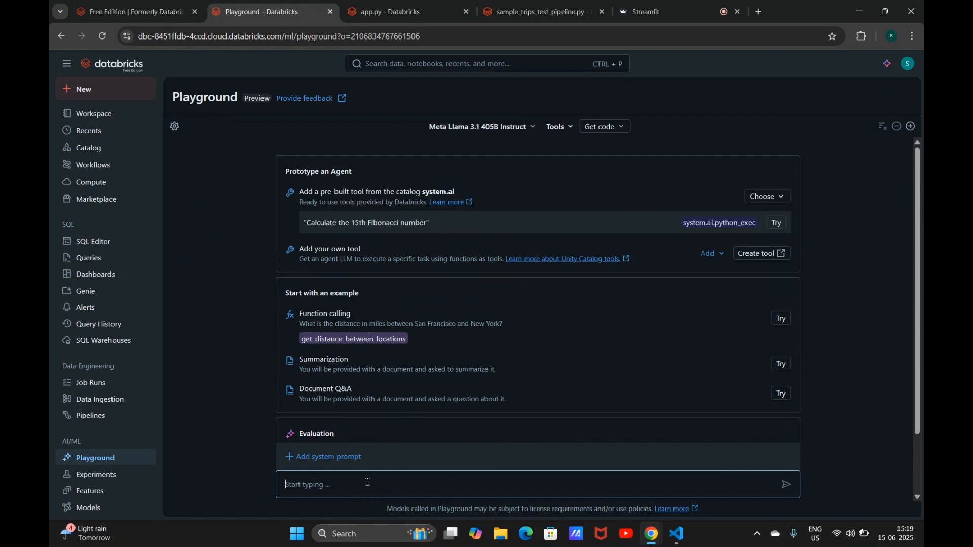
Step: Ask the model to "generate sample data for sentiment analysis for a hotel food"
type("generate sample data f")
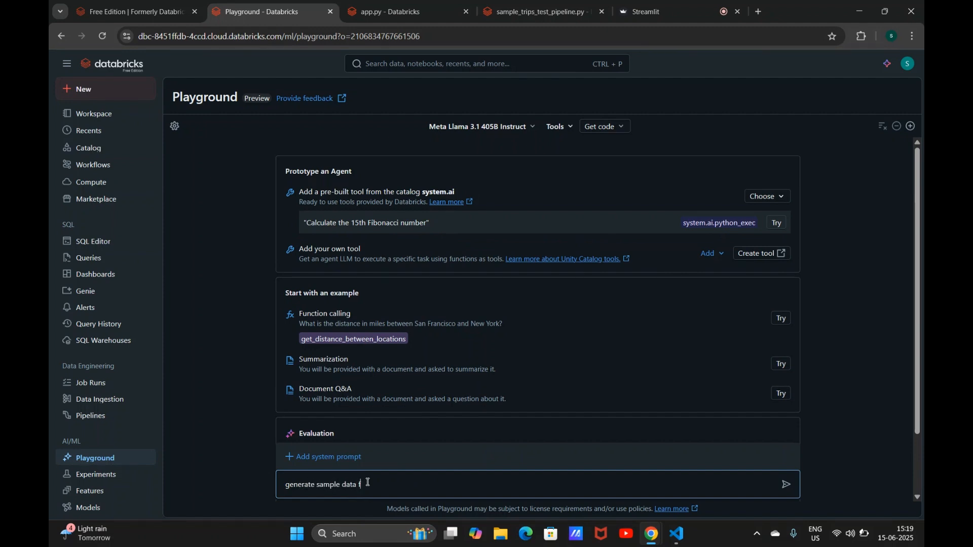
type("o")
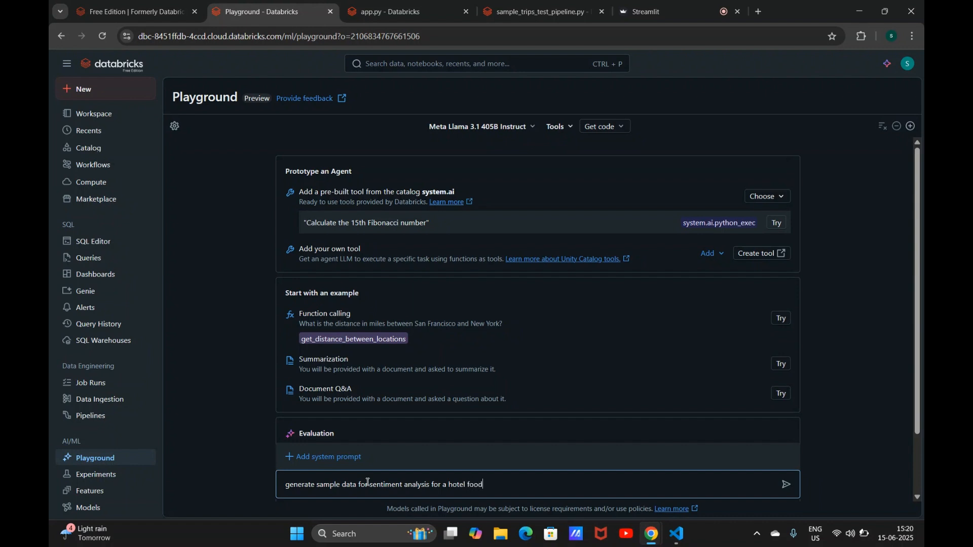
key("Return")
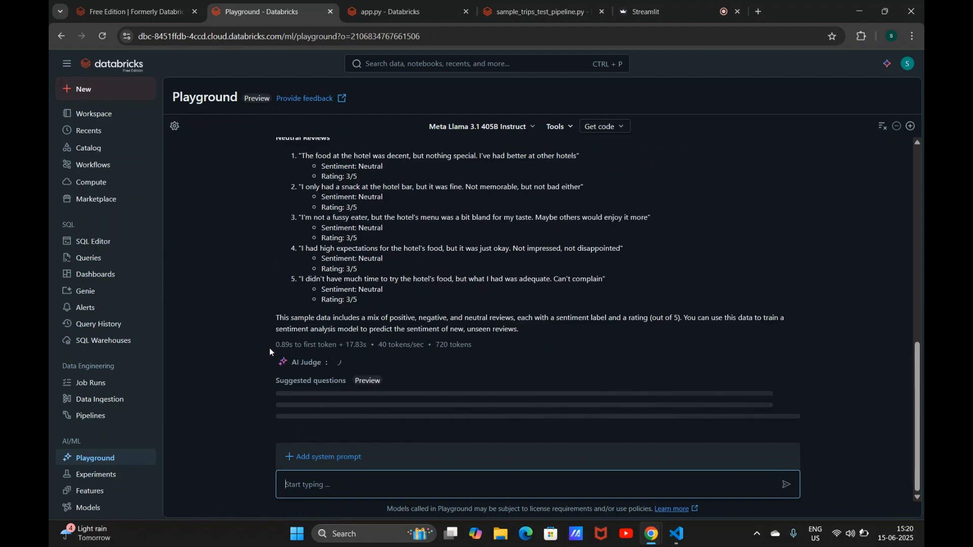
Step: Open the explore notebook from Recents and have the cell Assistant generate SQL for "list all databases under my catalog", accepting it
left_click(100, 131)
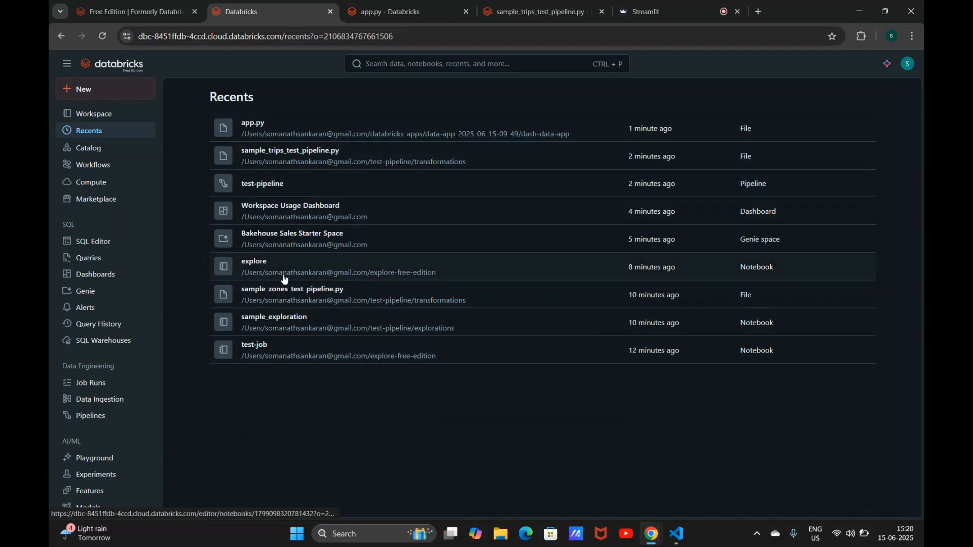
left_click(256, 261)
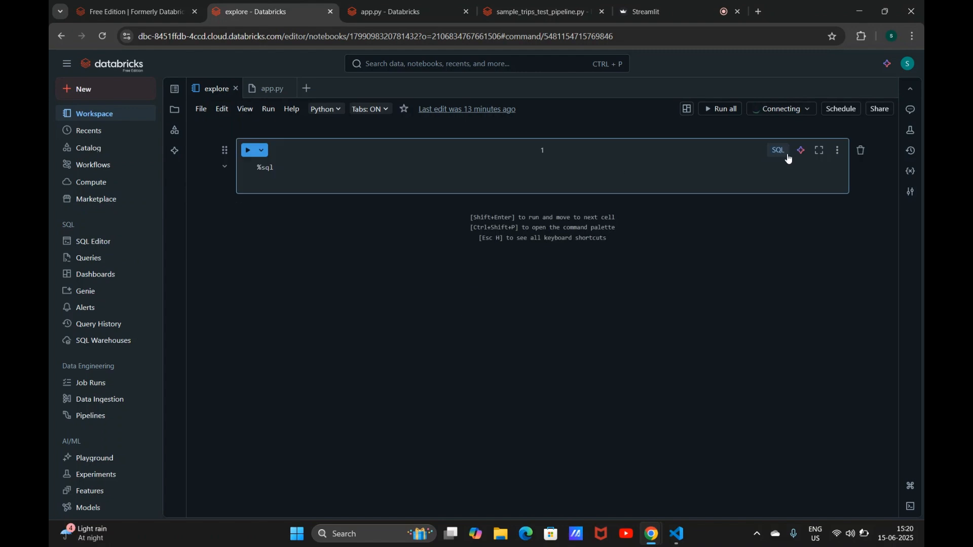
left_click(801, 151)
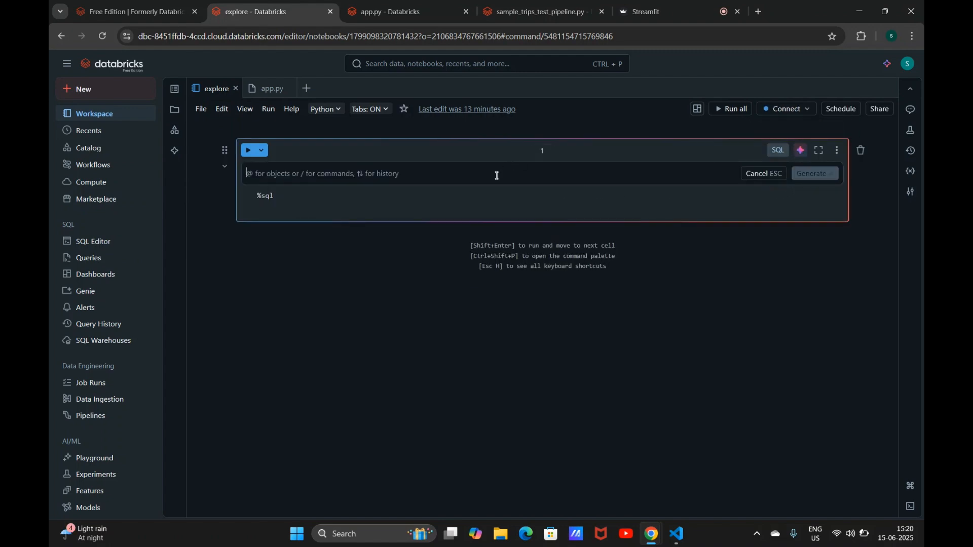
type("go")
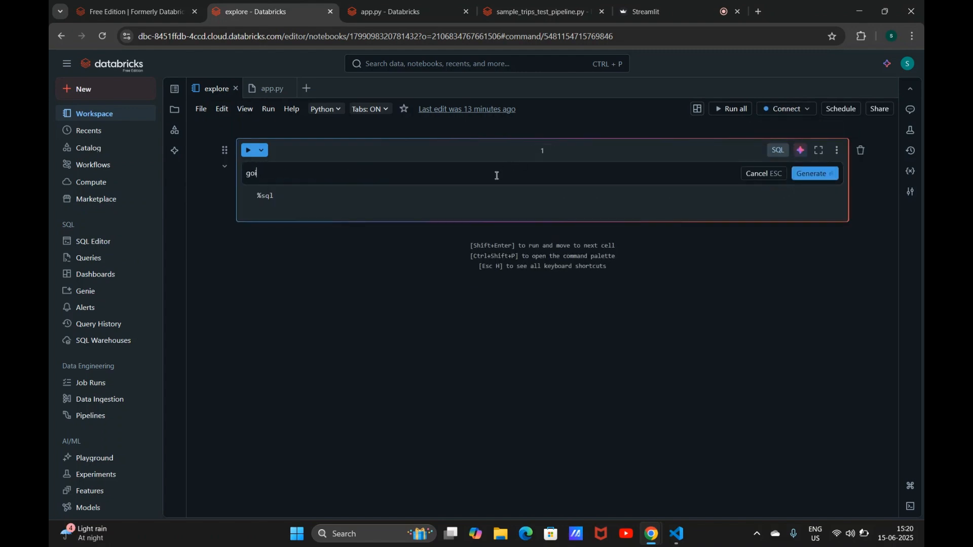
key("BackSpace")
type("lois")
key("BackSpace")
key("BackSpace")
key("BackSpace")
key("Return")
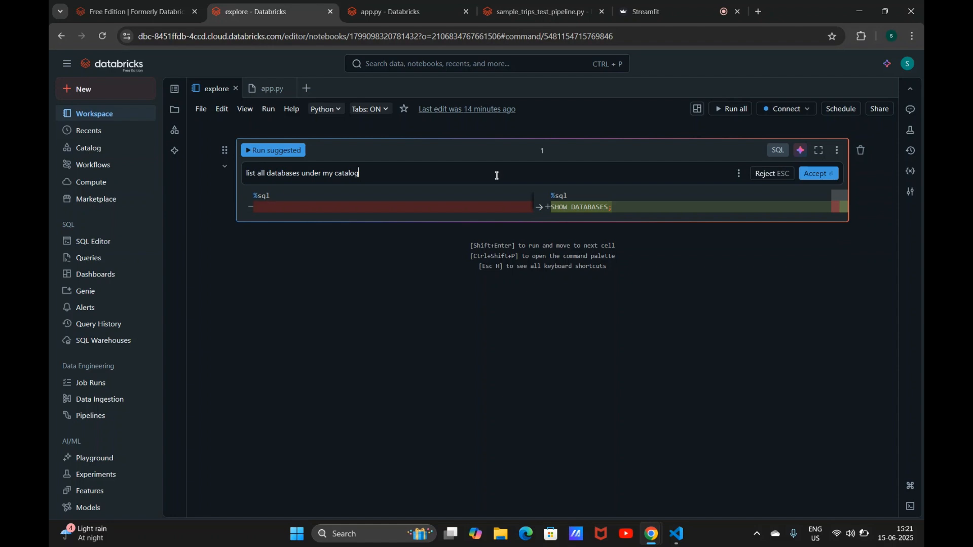
left_click(820, 174)
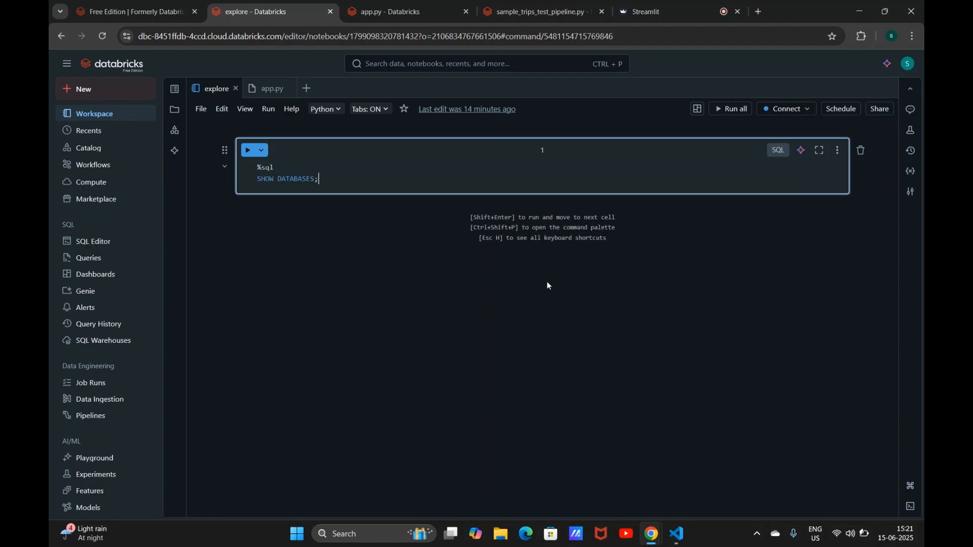
Step: Try to run the cell on serverless compute
key("ctrl+Return")
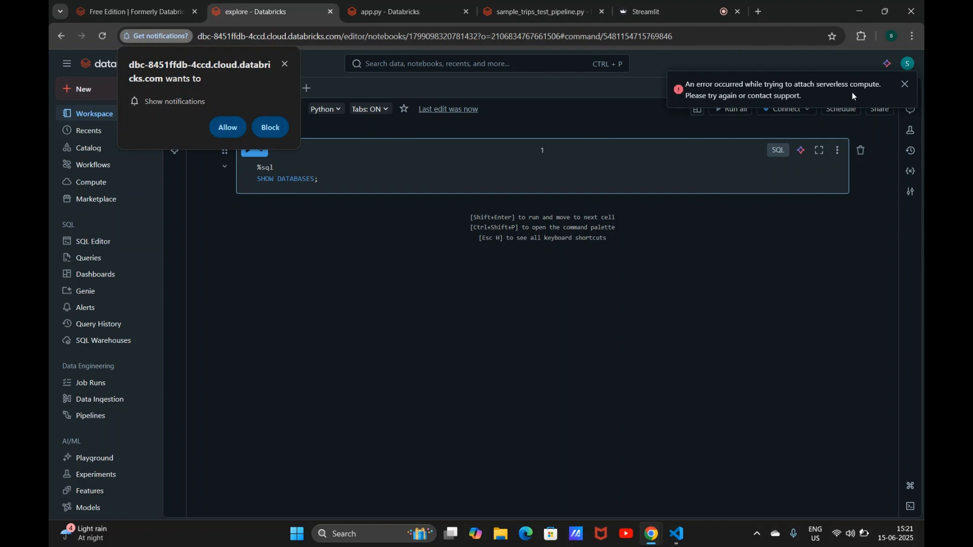
left_click(905, 86)
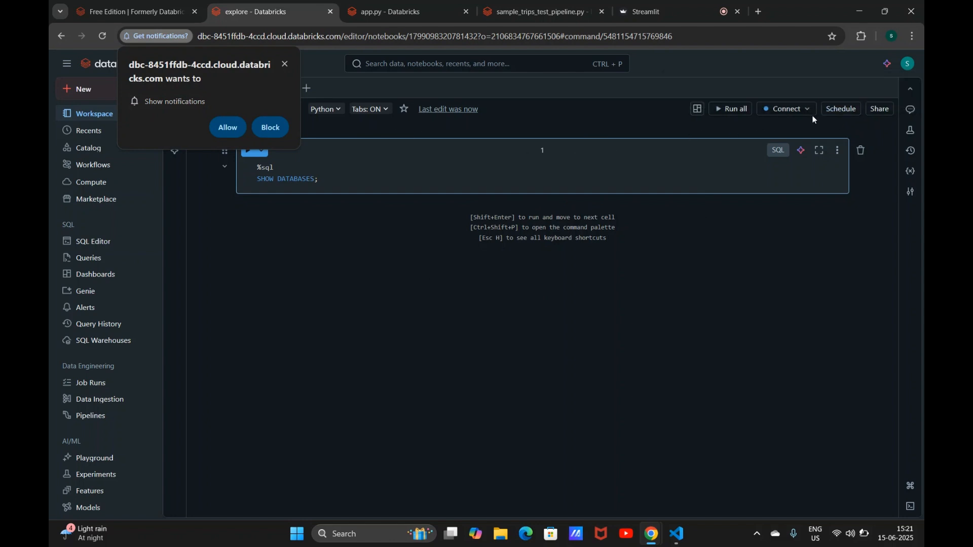
left_click(785, 108)
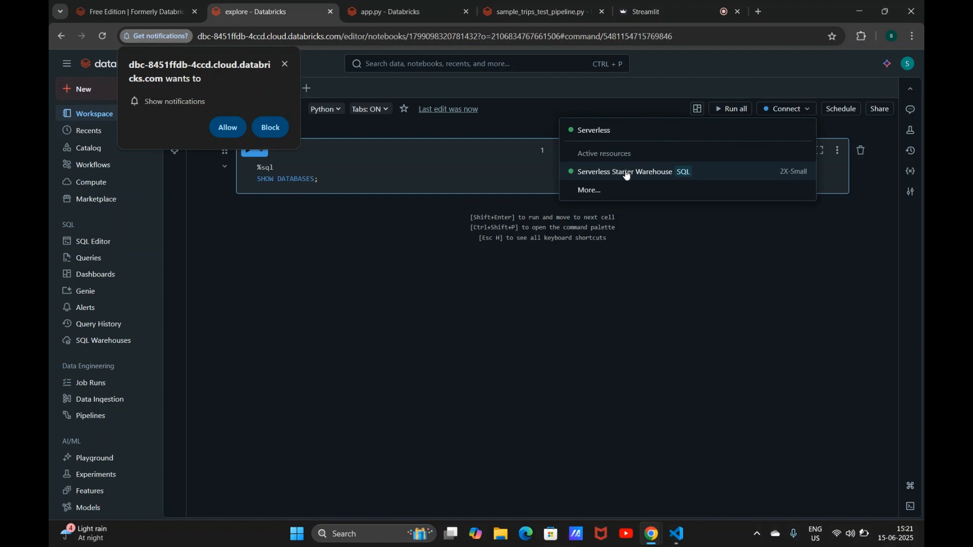
left_click(653, 132)
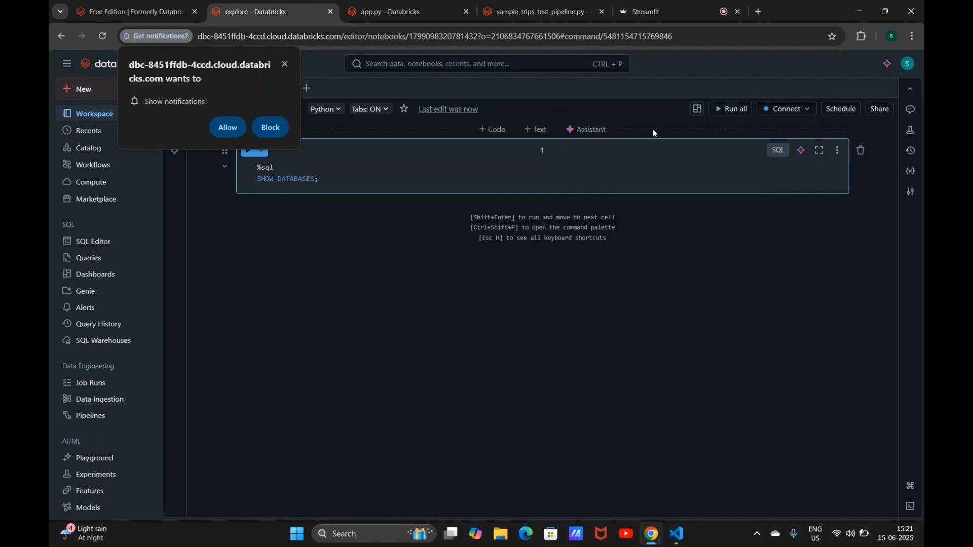
left_click(485, 185)
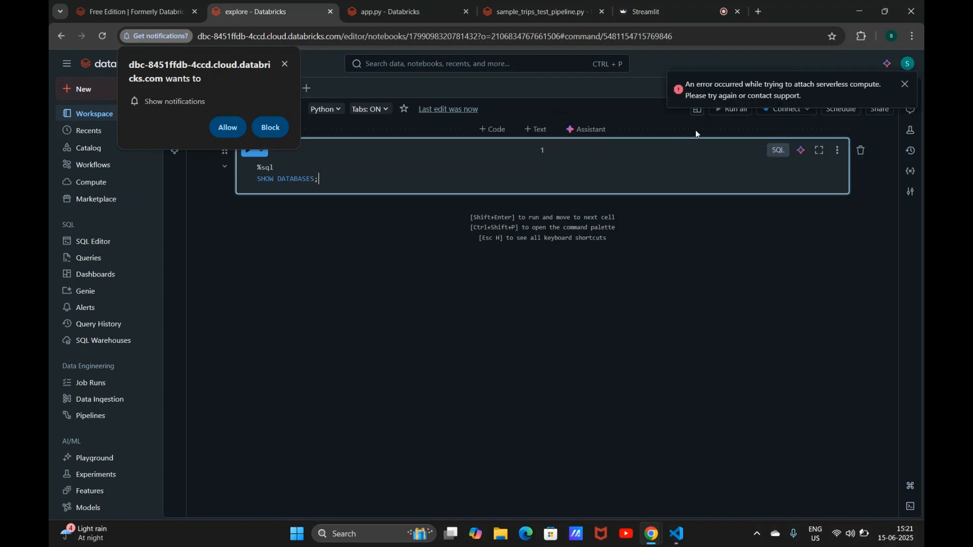
left_click(902, 93)
left_click(908, 91)
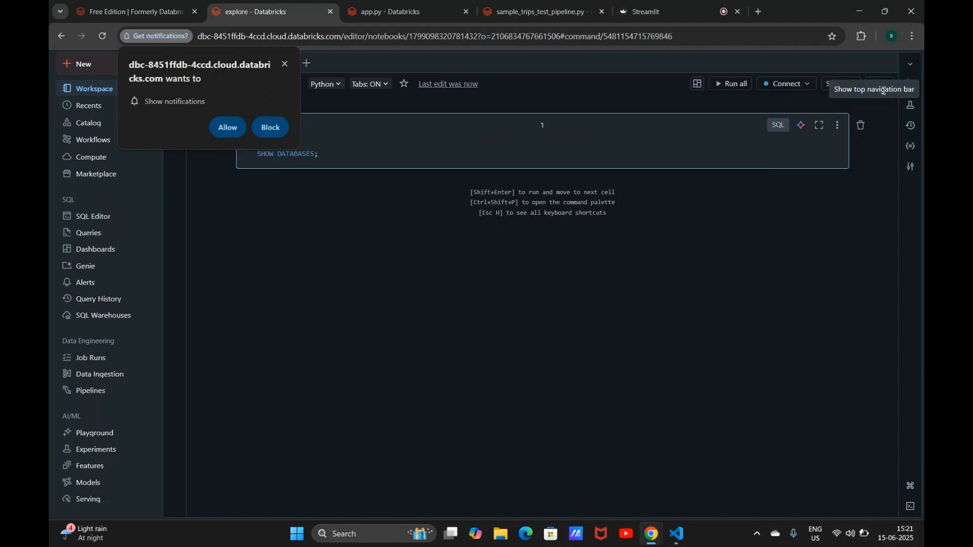
Step: Attach the notebook to the Serverless Starter Warehouse and run the SHOW DATABASES cell
left_click(801, 90)
left_click(744, 147)
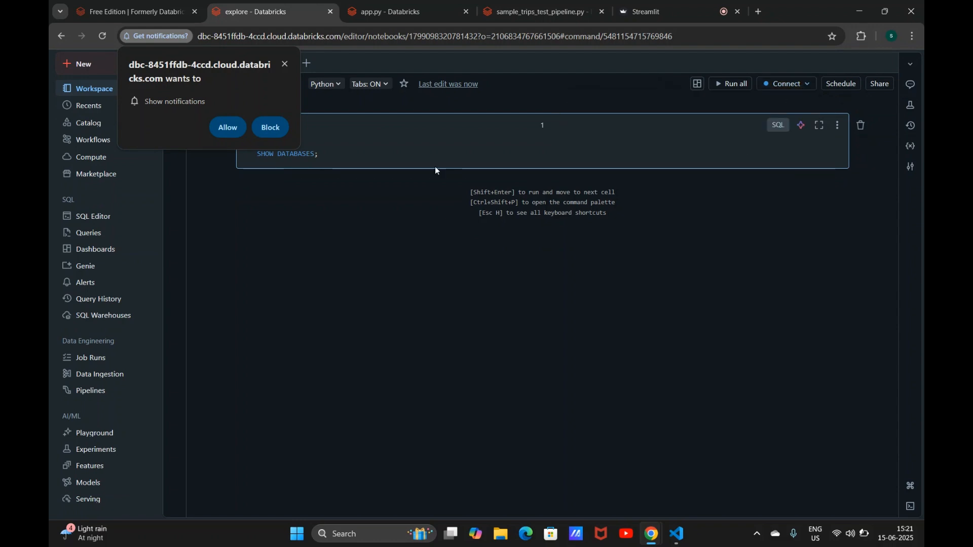
left_click(630, 320)
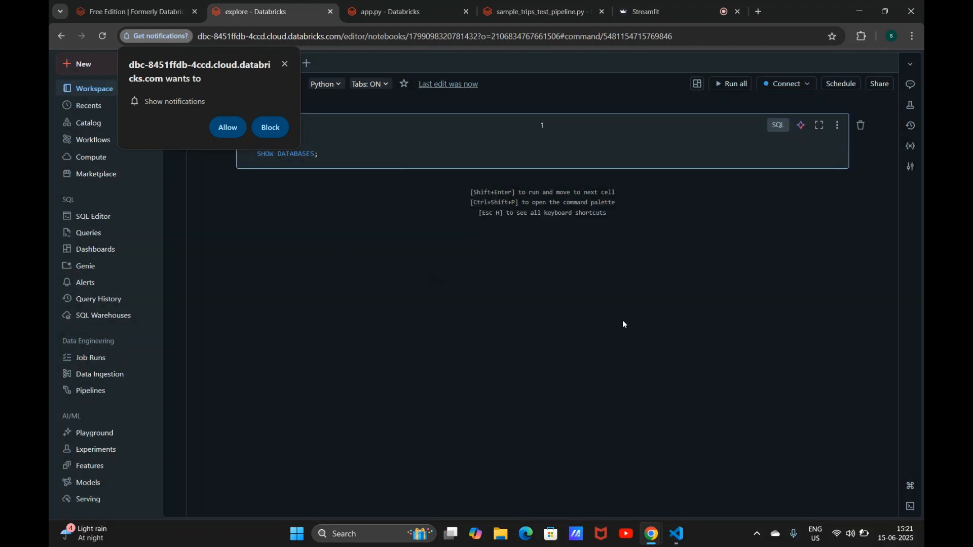
left_click(284, 64)
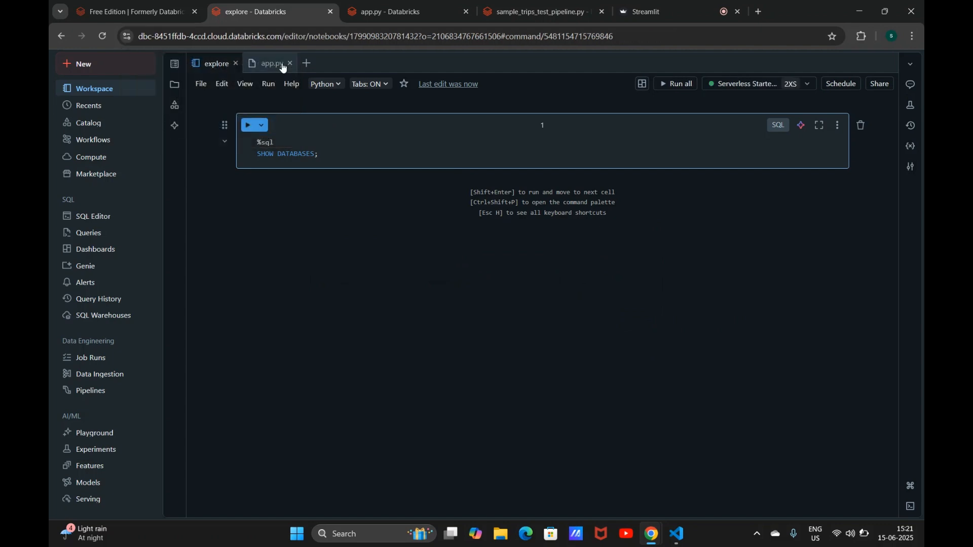
left_click(363, 154)
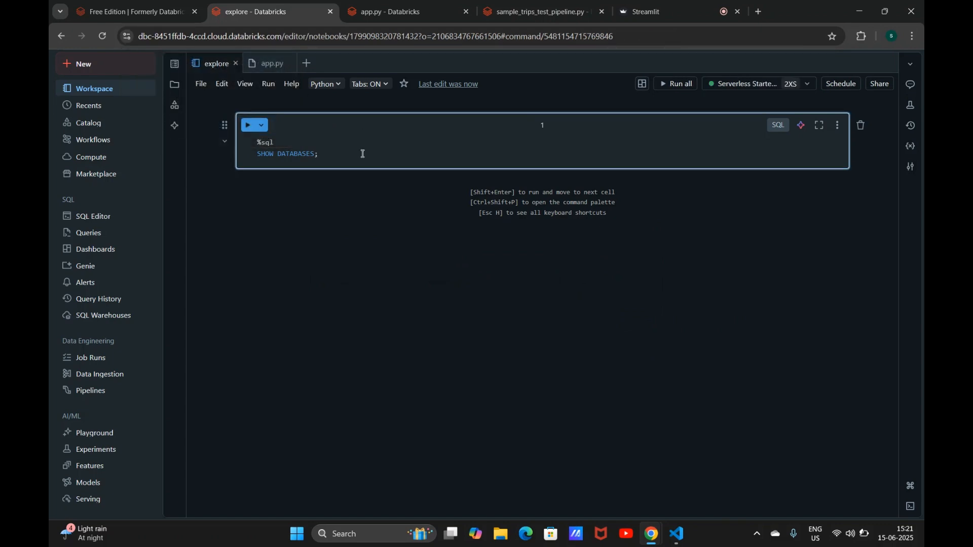
key("shift+Return")
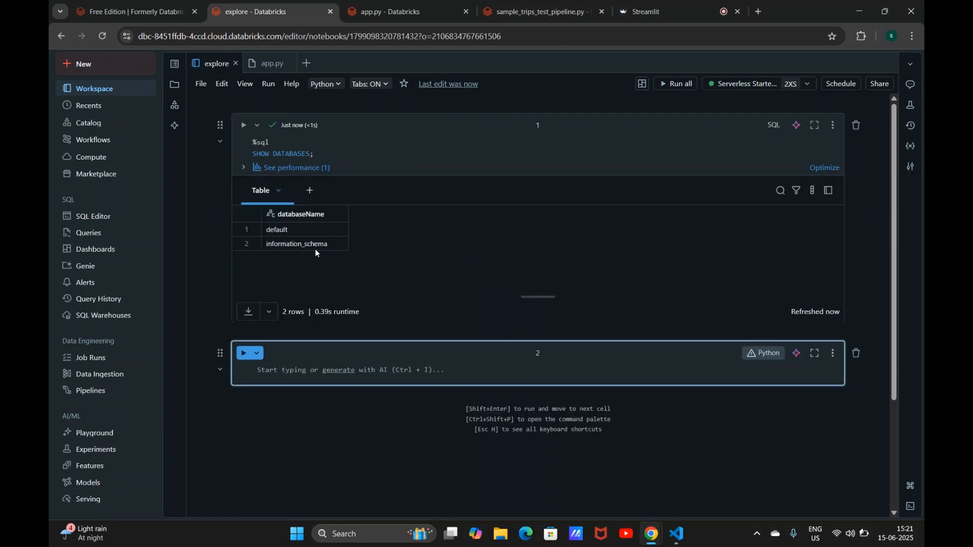
Step: Browse the samples catalog and insert the accuweather forecast_daily_calendar_imperial table path into the second cell
left_click(174, 105)
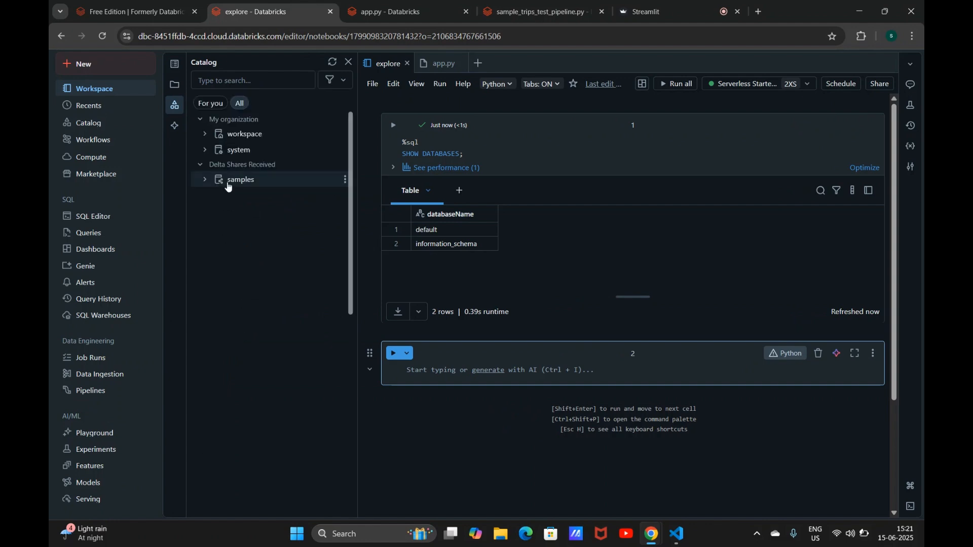
left_click(205, 180)
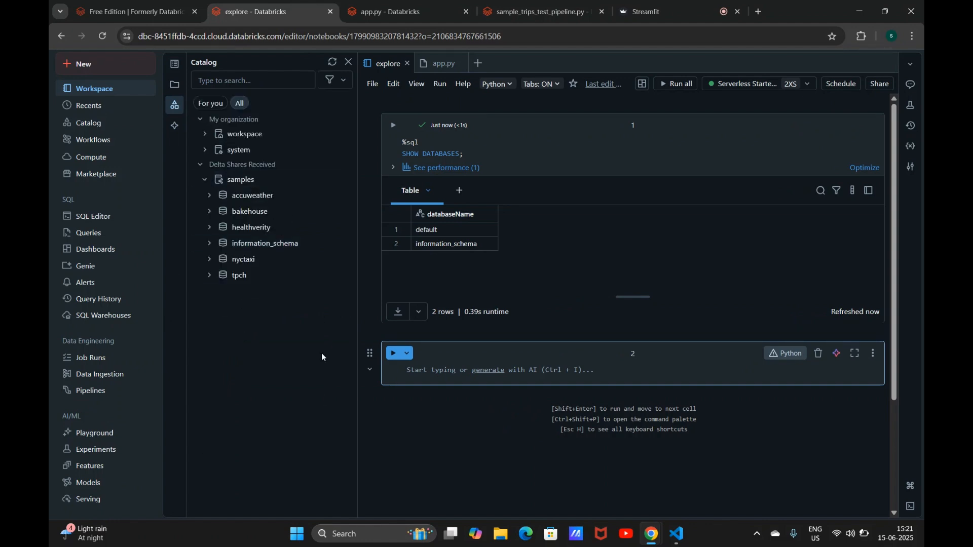
left_click(345, 195)
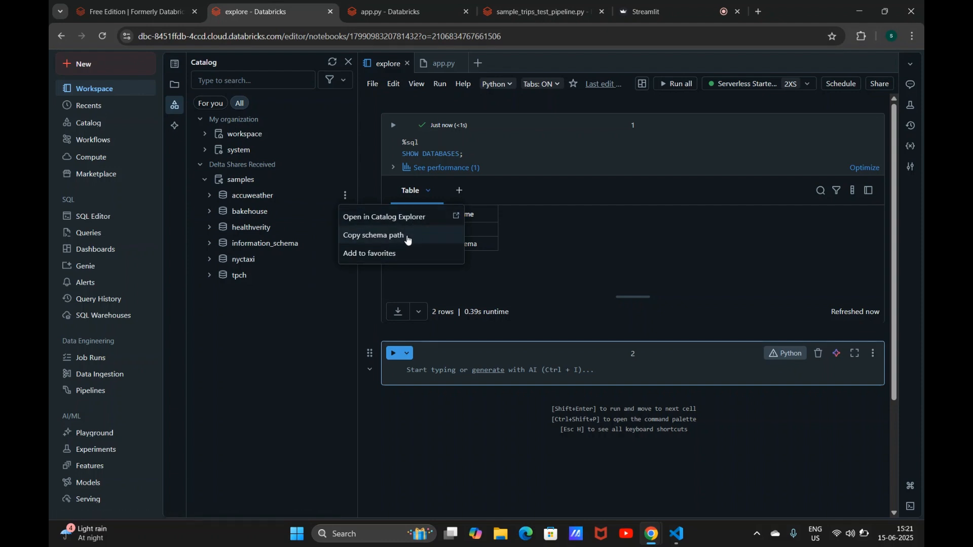
left_click(437, 359)
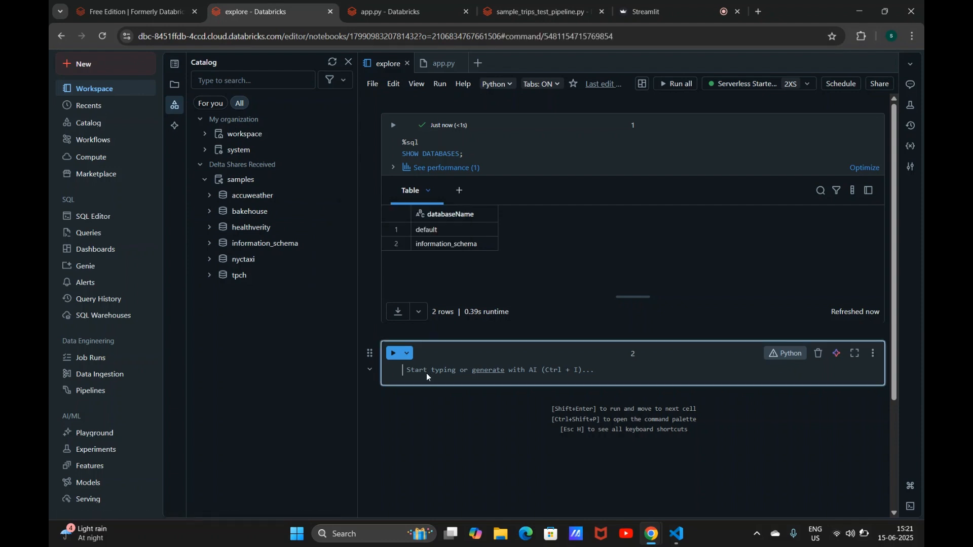
left_click(210, 196)
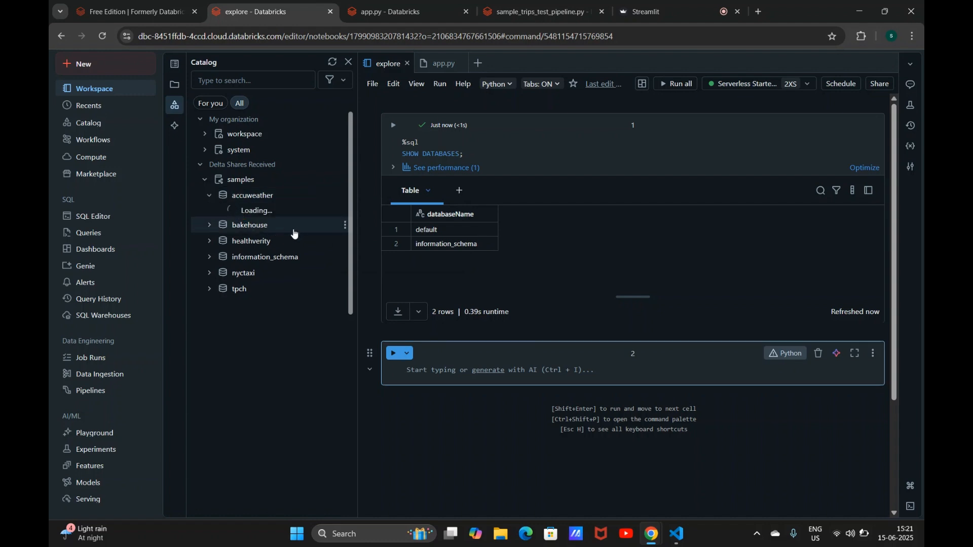
left_click(331, 212)
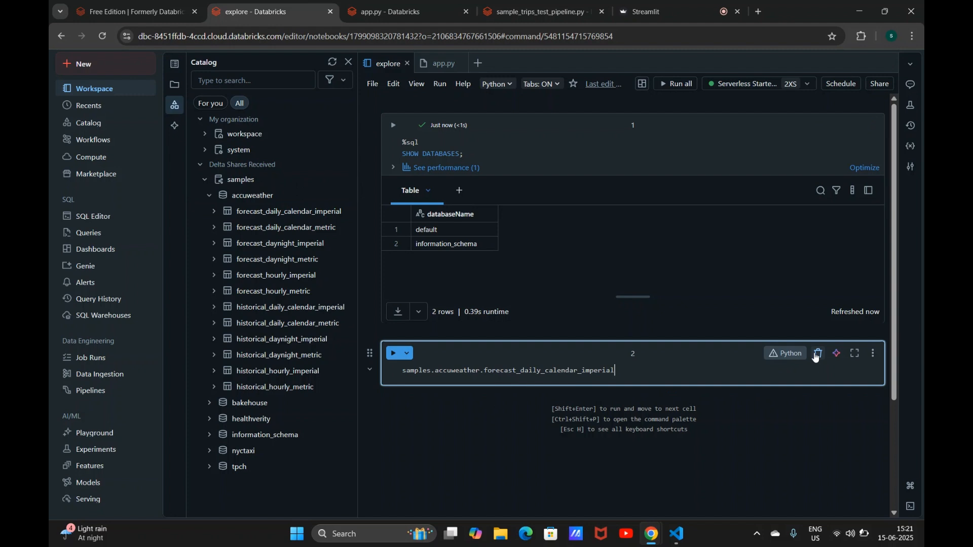
Step: Switch the second cell to SQL, generate a query with the Assistant prompt "select limit 100 rows", accept and run it
left_click(786, 353)
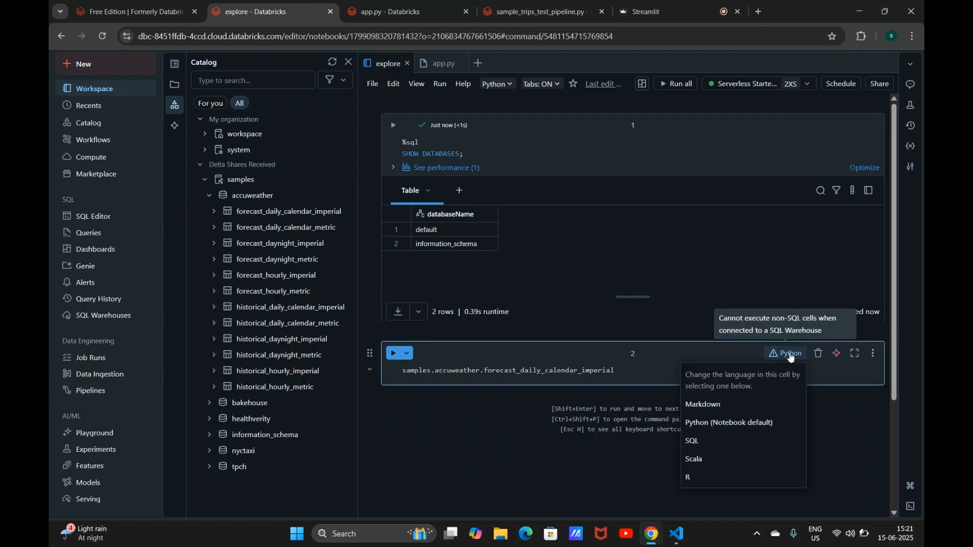
left_click(710, 444)
left_click(836, 353)
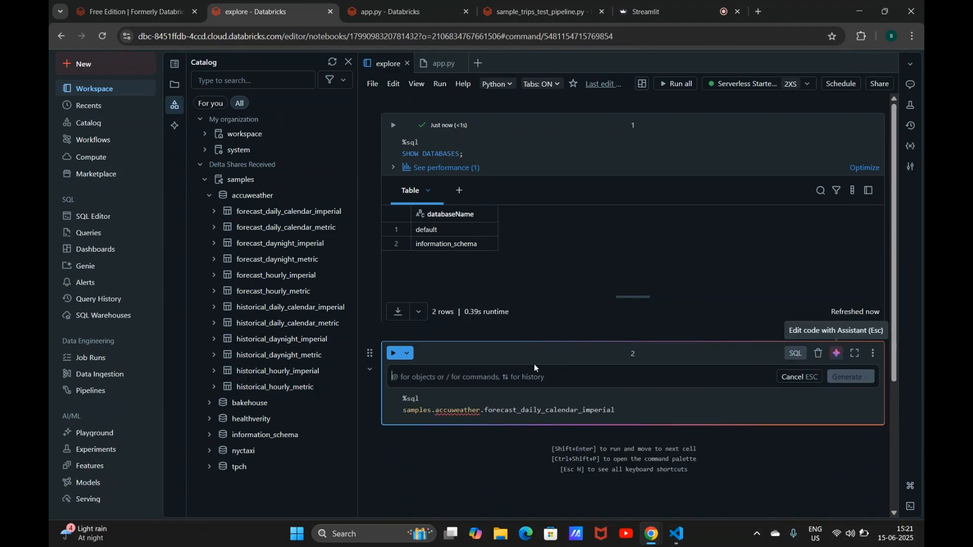
type("sel")
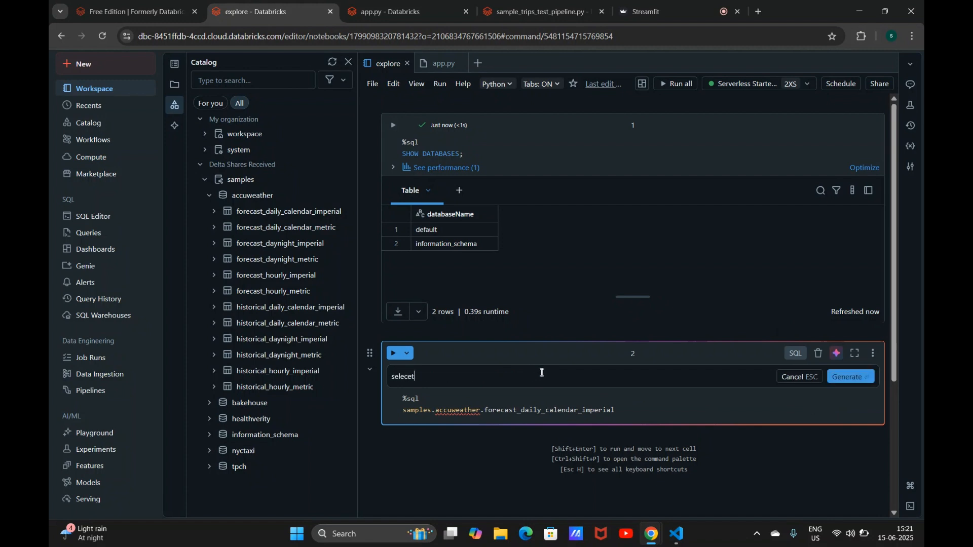
type("ect limit 100 rows")
key("Return")
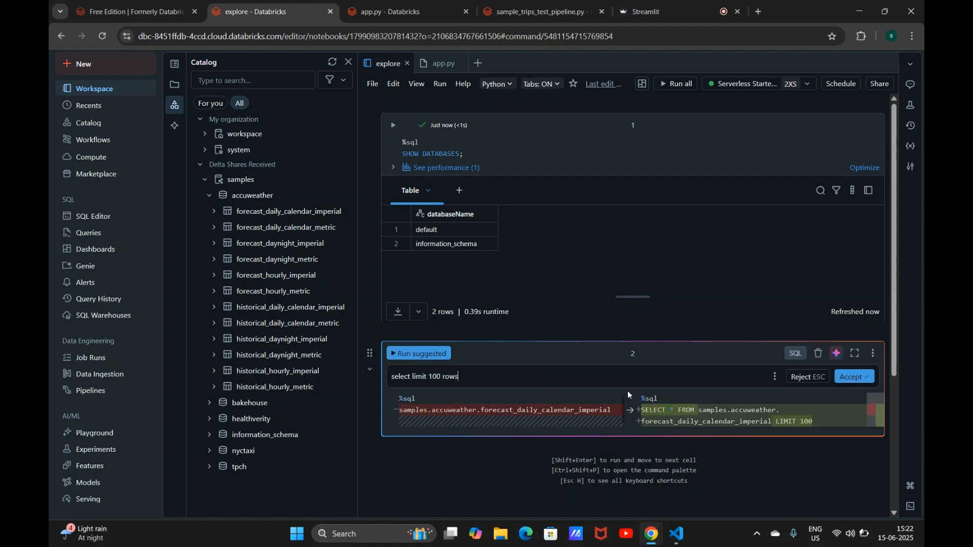
left_click(854, 377)
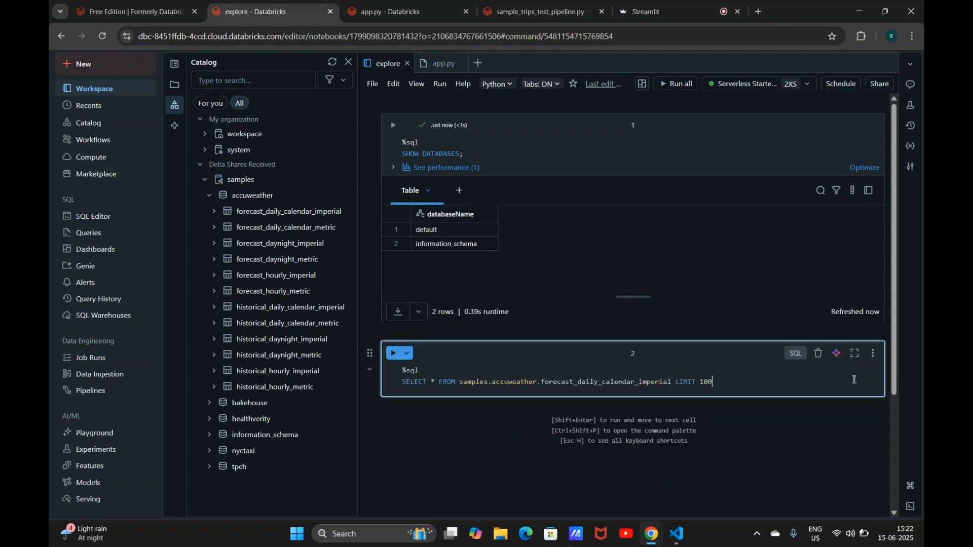
key("shift+Return")
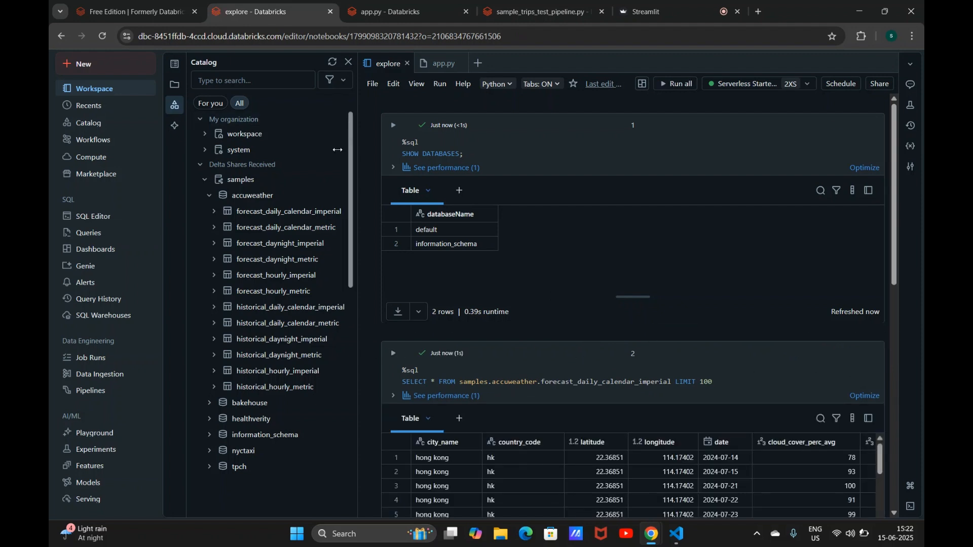
Step: Open the Databricks AI Functions documentation in a new tab and copy the ai_query traditional ML example SQL
left_click(758, 11)
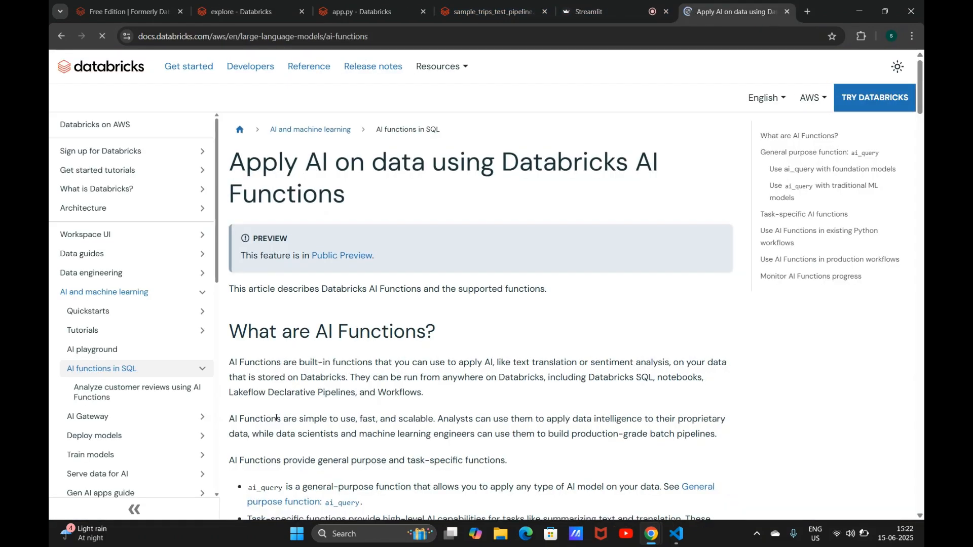
left_click_drag(922, 115, 922, 279)
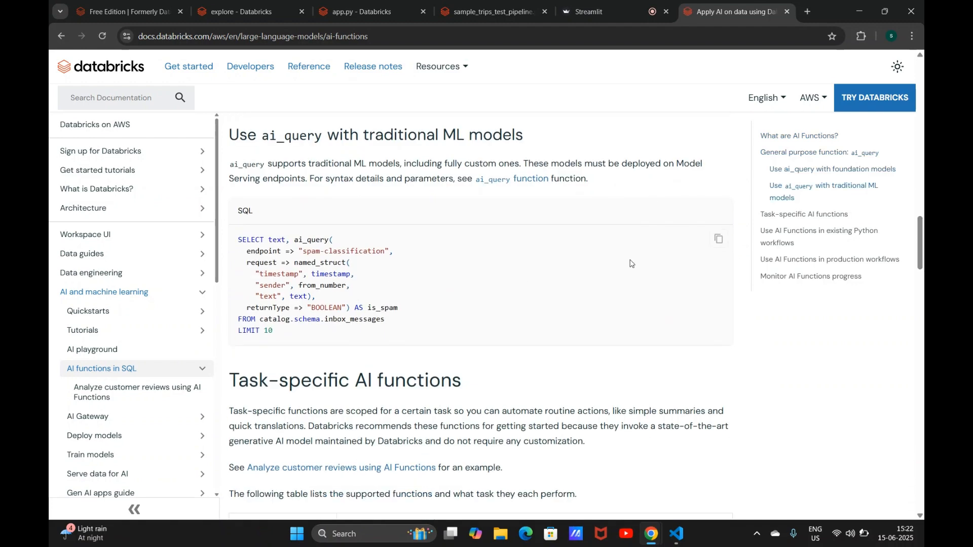
left_click(718, 238)
Step: Open the ai_gen function documentation and read its SQL examples
scroll(333, 338, "down", 2)
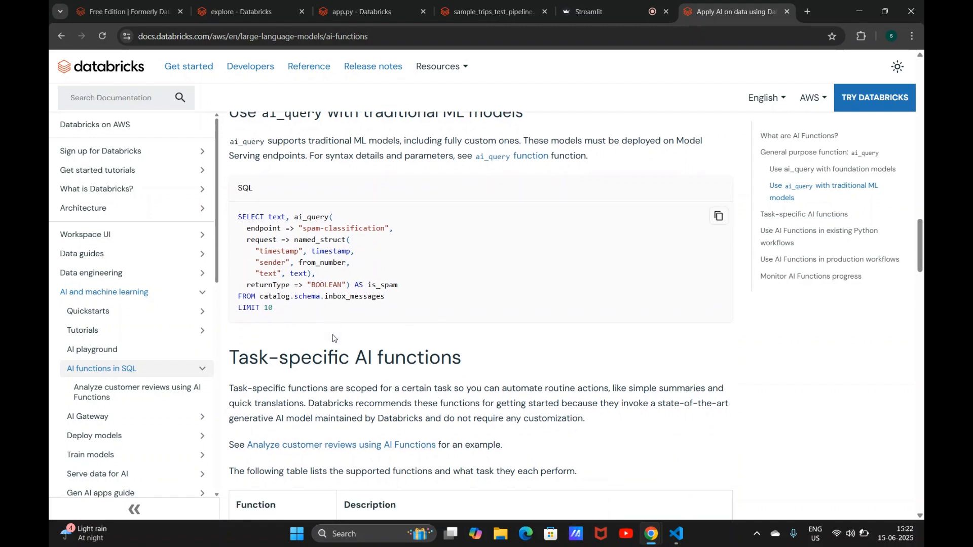
scroll(333, 338, "down", 9)
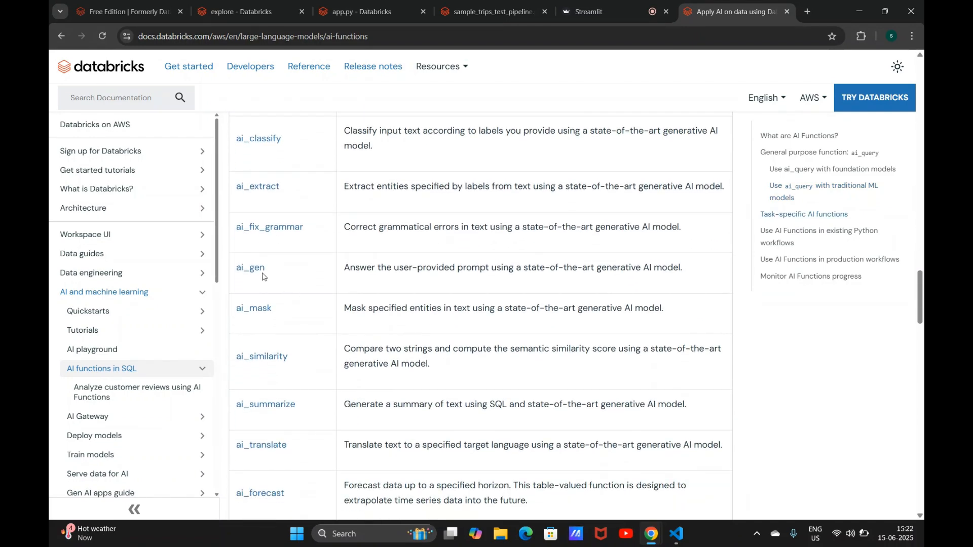
left_click(254, 270)
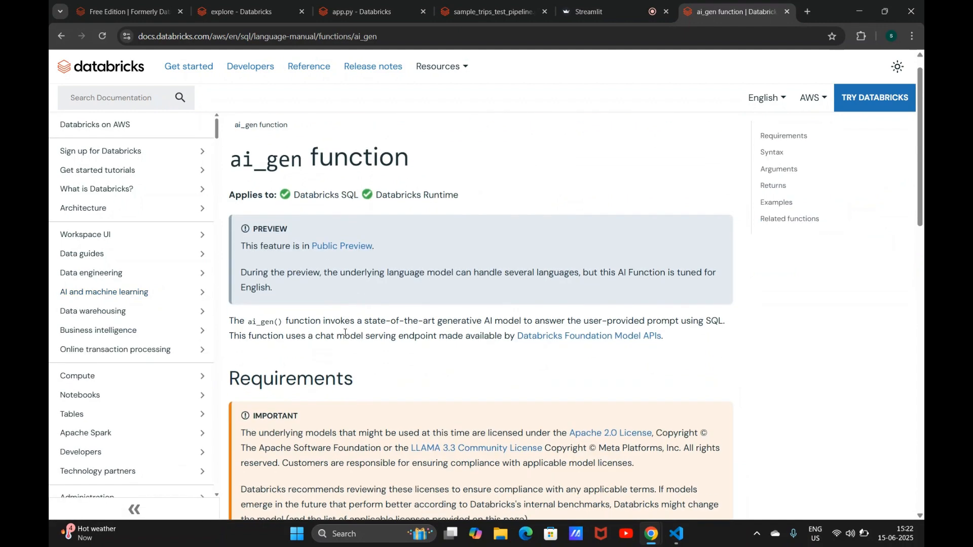
scroll(345, 333, "down", 14)
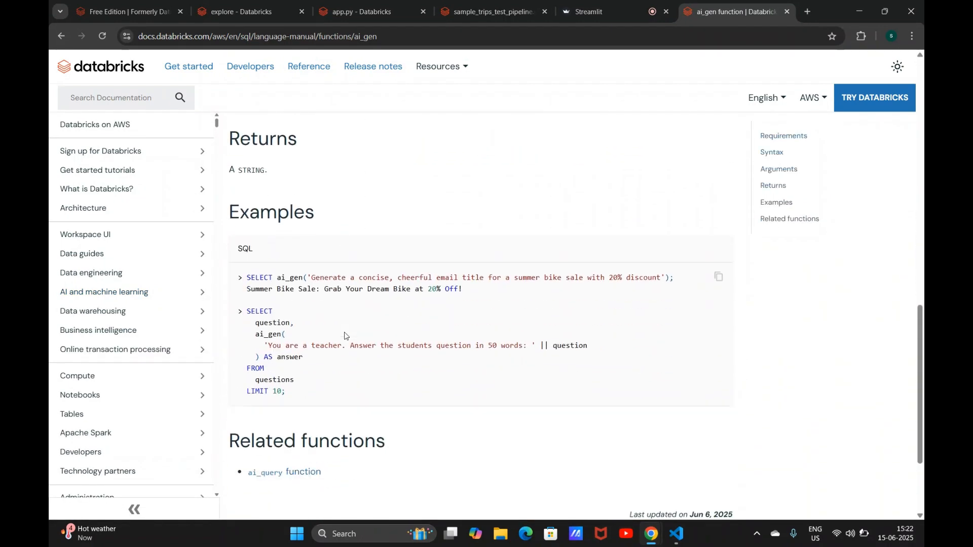
Step: Copy the first ai_gen example query and paste it into a new third notebook cell, switching that cell to SQL
mouse_move(249, 276)
left_mouse_down()
mouse_move(677, 274)
mouse_move(324, 257)
mouse_move(251, 285)
mouse_move(250, 274)
left_mouse_up()
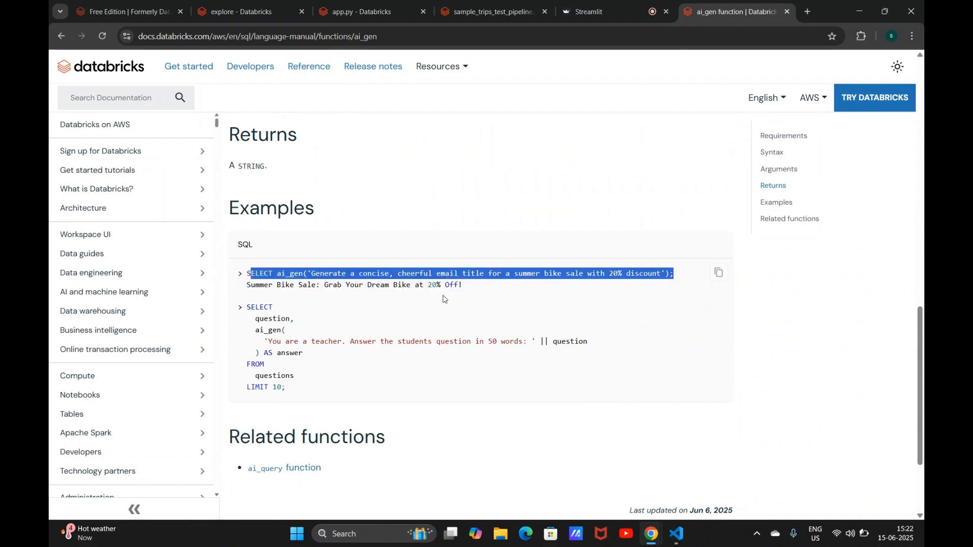
left_click(240, 8)
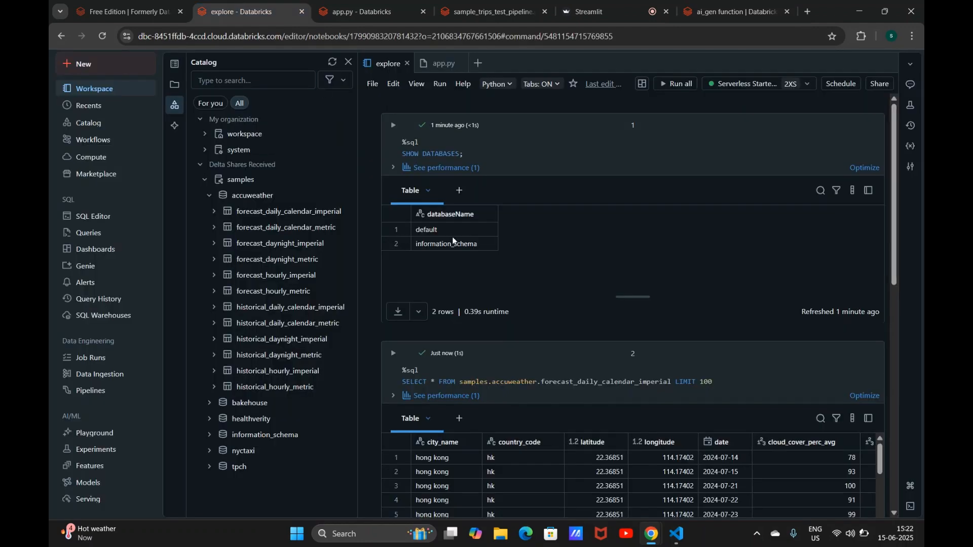
left_click_drag(893, 244, 896, 392)
left_click(552, 398)
key("ctrl+v")
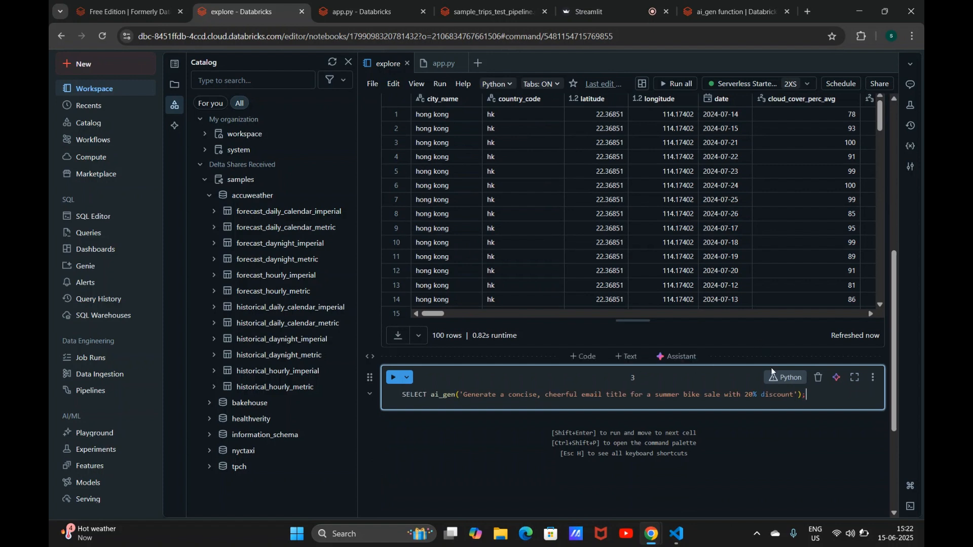
left_click(784, 383)
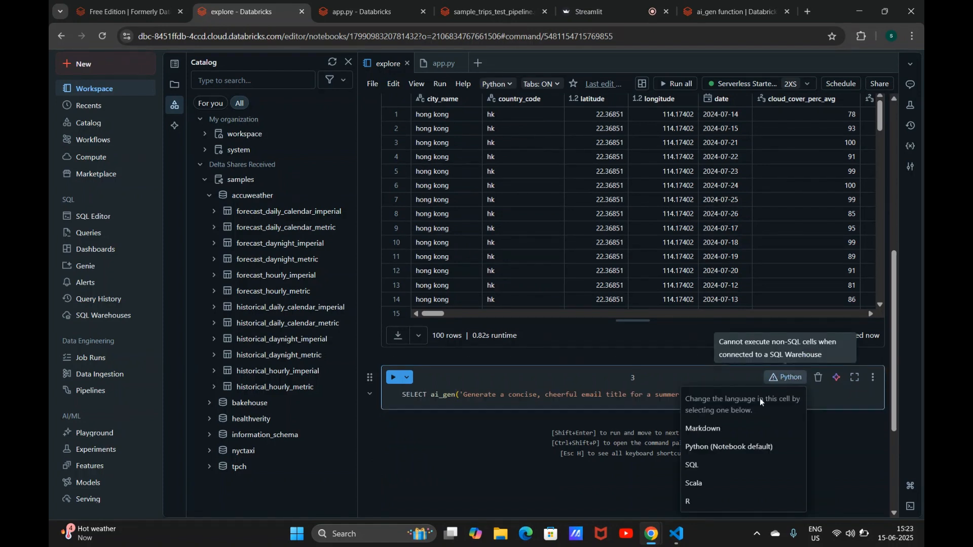
left_click(705, 467)
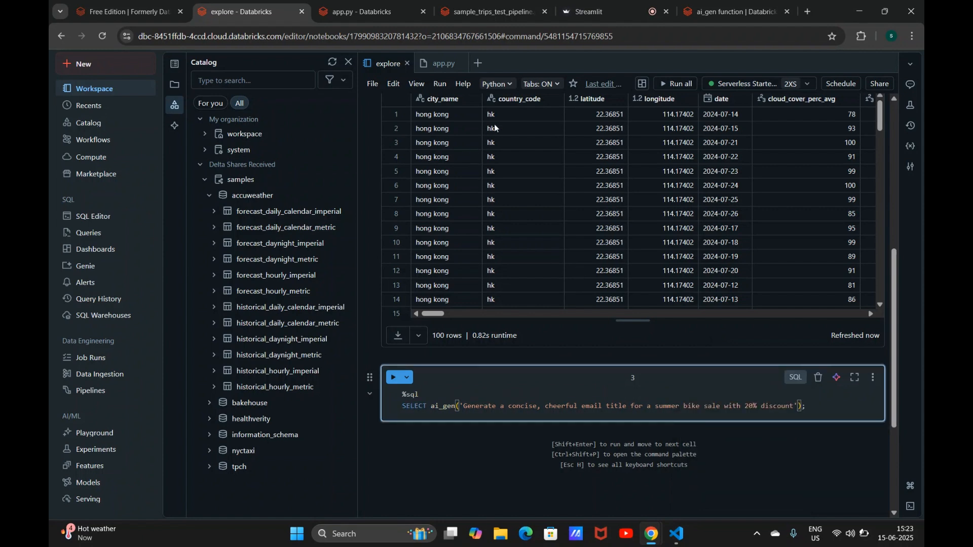
Step: Set the notebook's default language to SQL and run the ai_gen email-title query
left_click(513, 83)
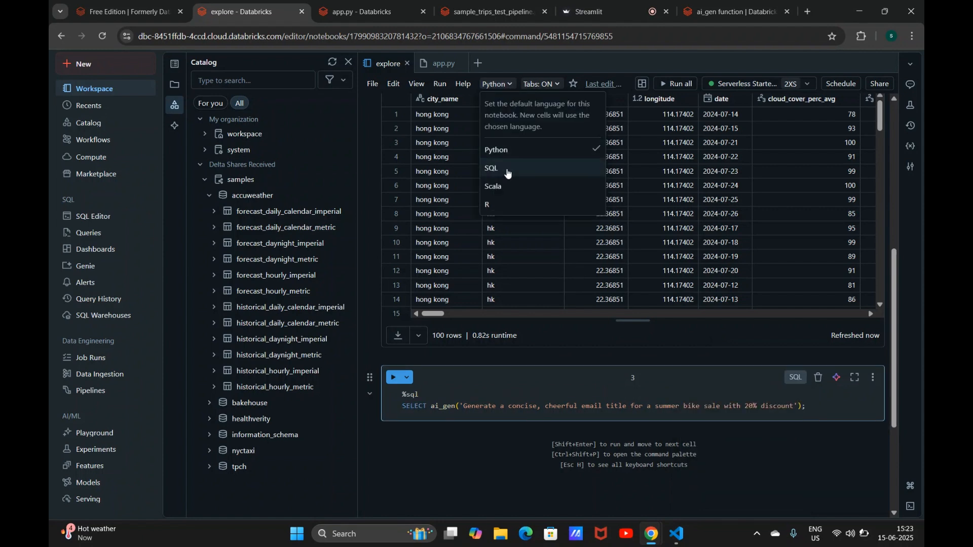
left_click(507, 169)
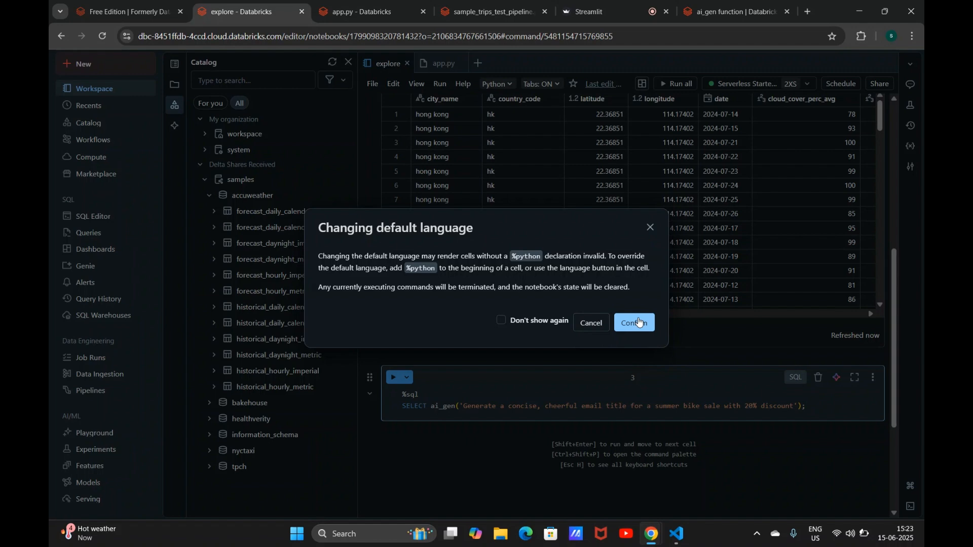
left_click(634, 322)
left_click(549, 408)
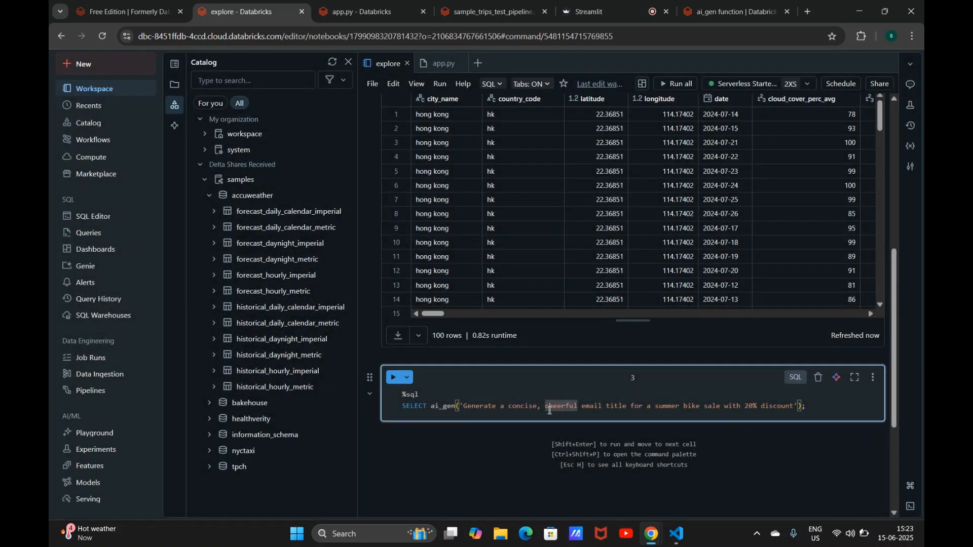
key("shift+Return")
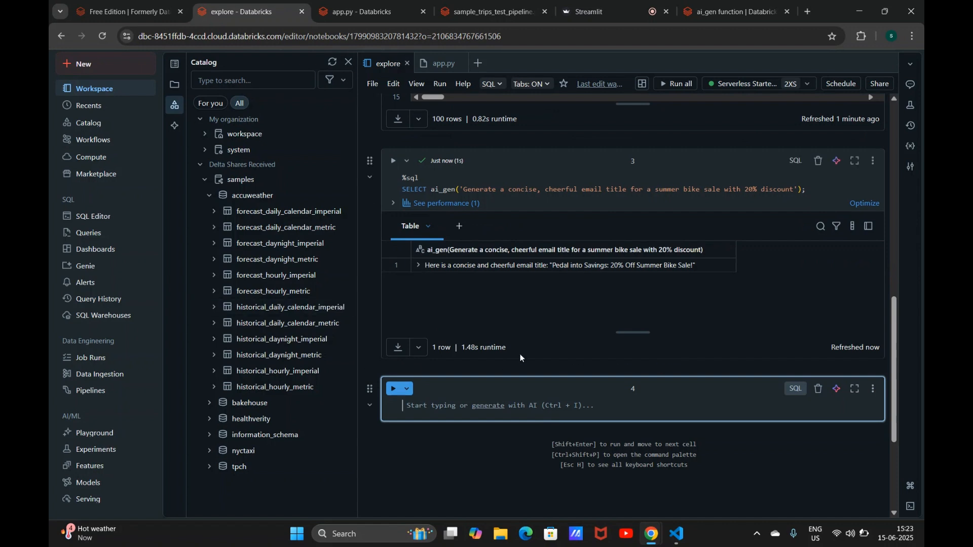
type("f")
key("BackSpace")
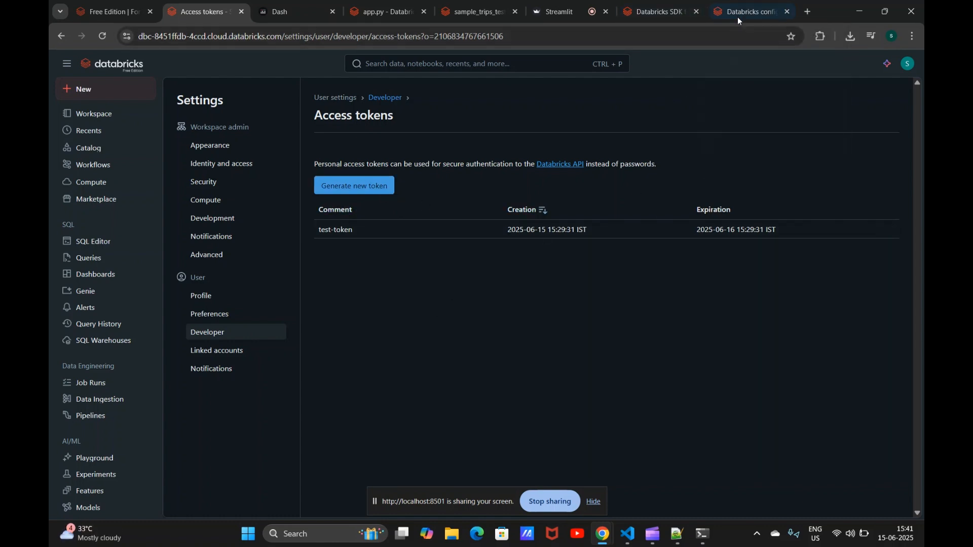
Step: Copy the workspace URL and paste it as the host value in the .databrickscfg file in Notepad++
left_click(662, 7)
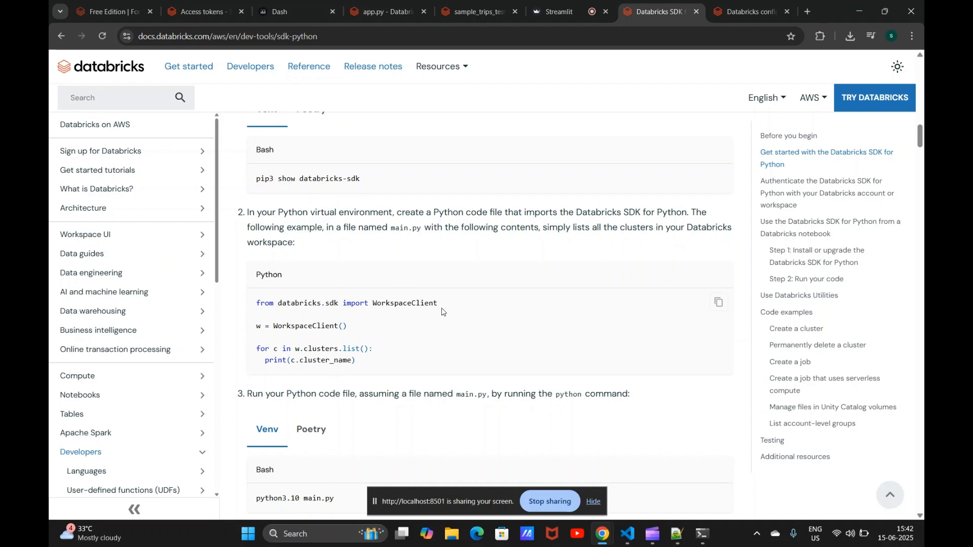
left_click(733, 13)
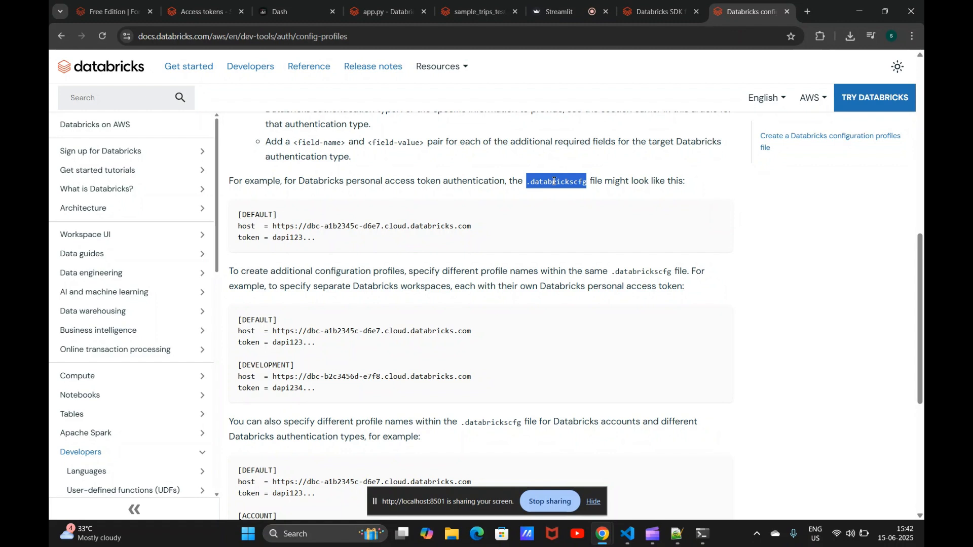
left_click(677, 533)
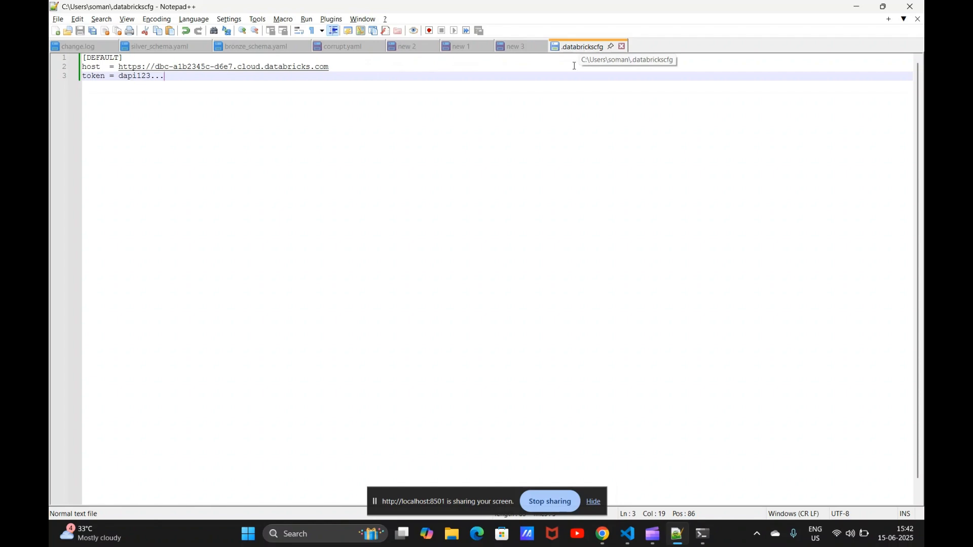
key("alt+Tab")
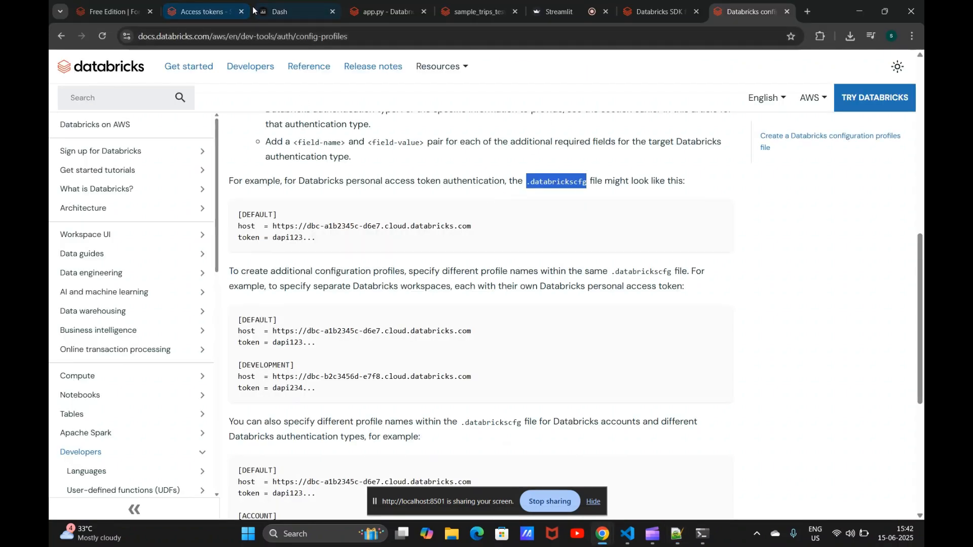
left_click(223, 11)
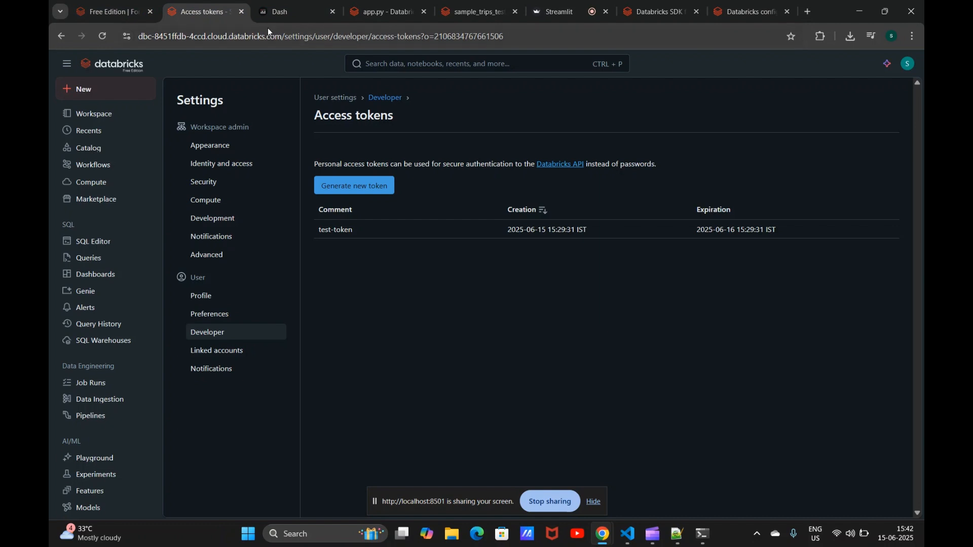
left_click_drag(282, 37, 152, 54)
key("ctrl+c")
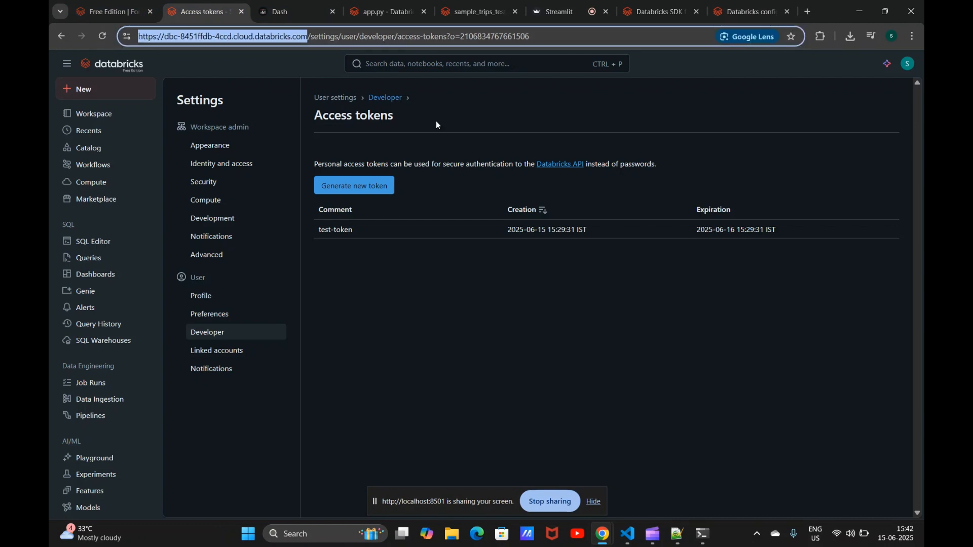
key("alt+Tab")
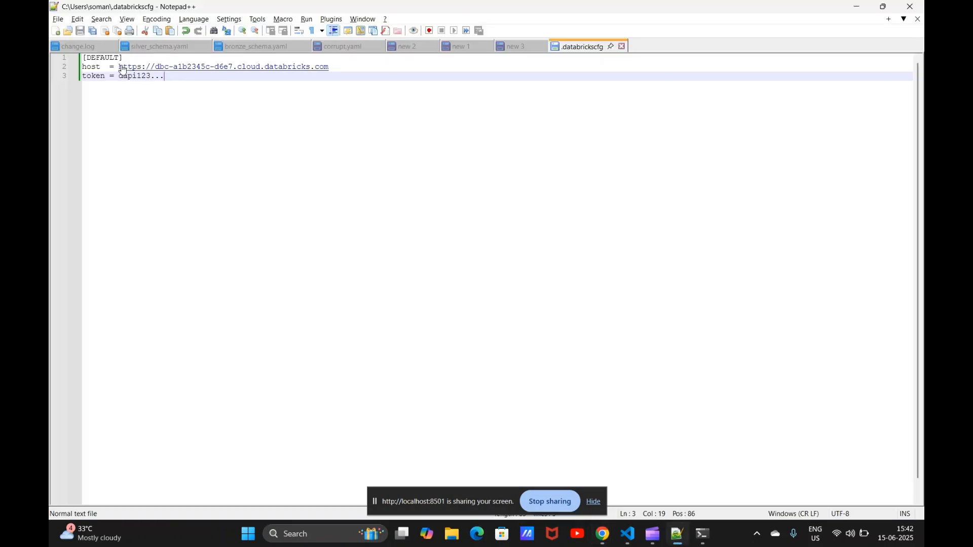
left_click_drag(119, 67, 377, 70)
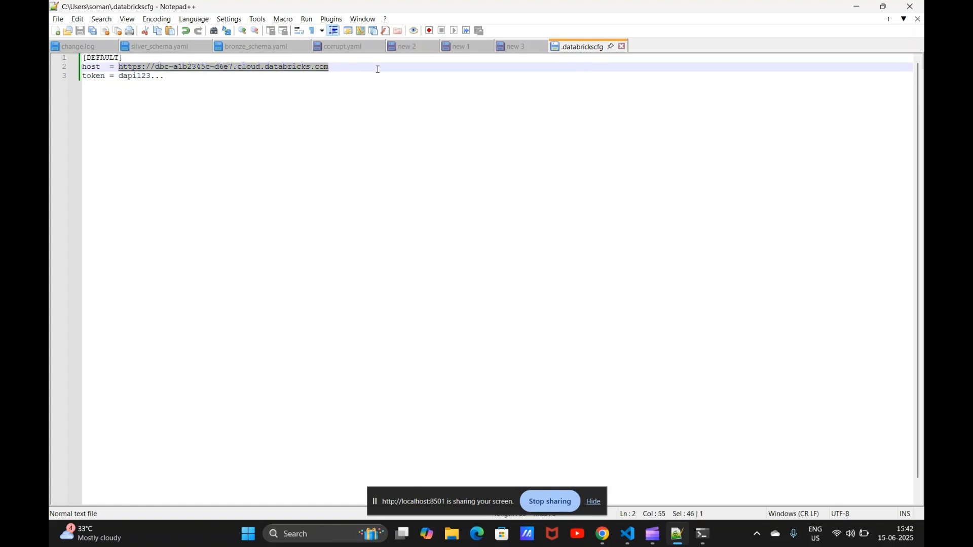
key("ctrl+v")
key("alt+Tab")
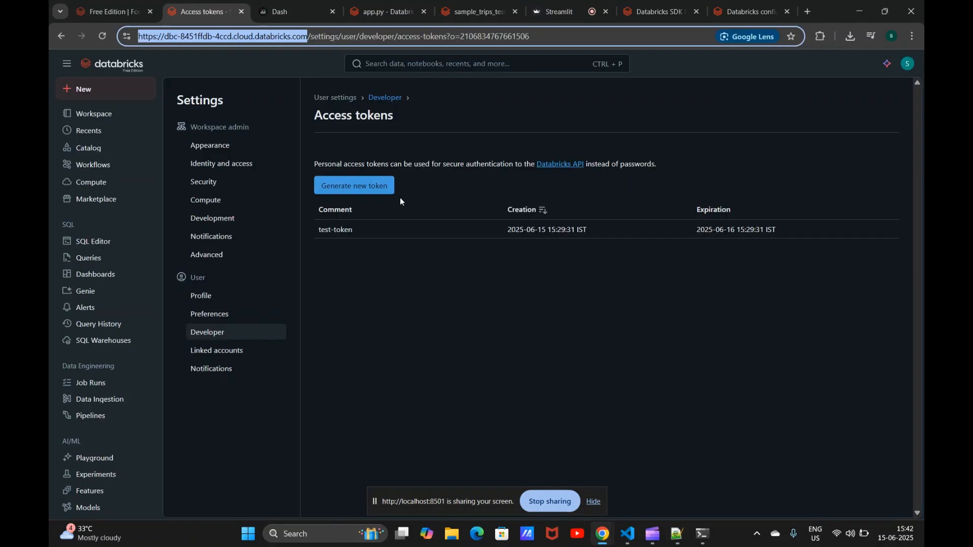
left_click(366, 187)
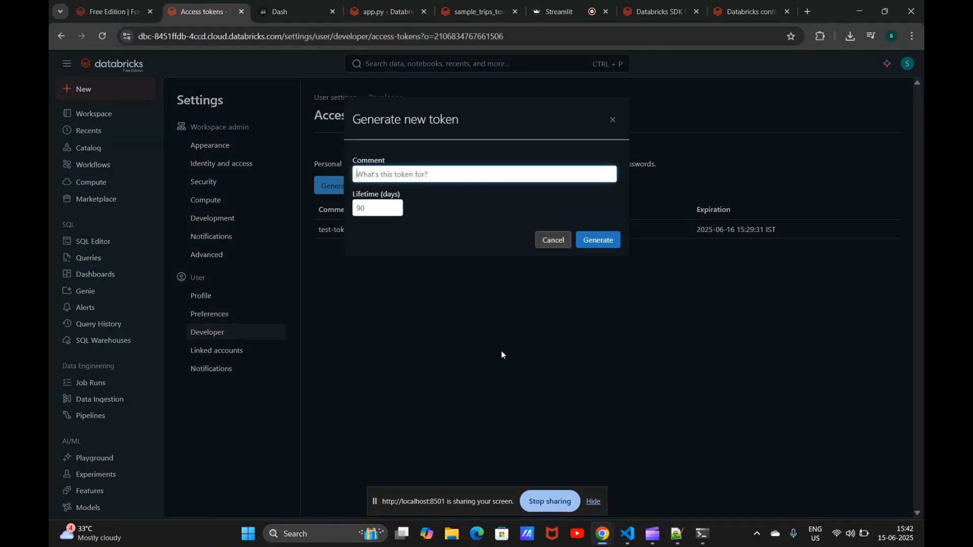
left_click(551, 344)
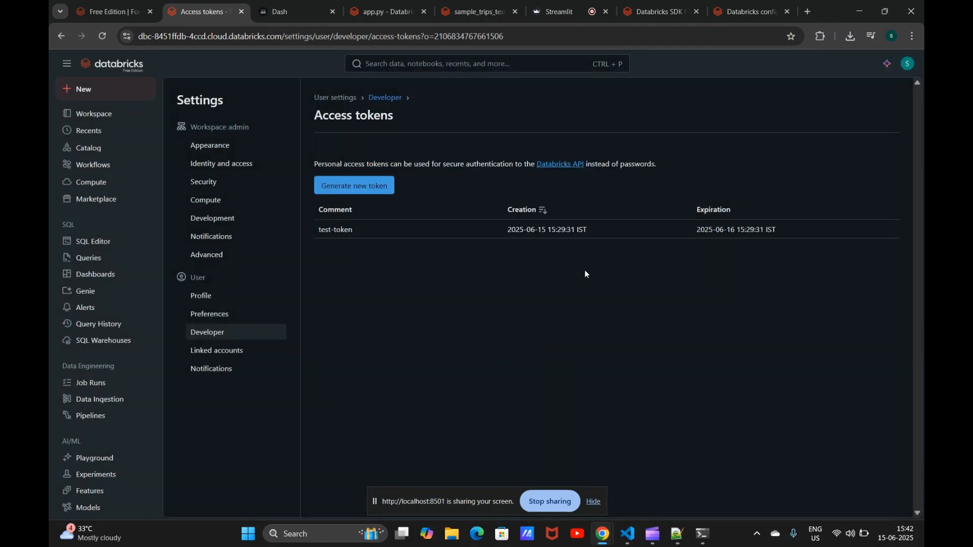
Step: Switch to the VS Code notebook and run the databricks-sdk install, WorkspaceClient import and client creation cells
key("alt+Tab")
key("alt+Tab")
key("alt+Tab")
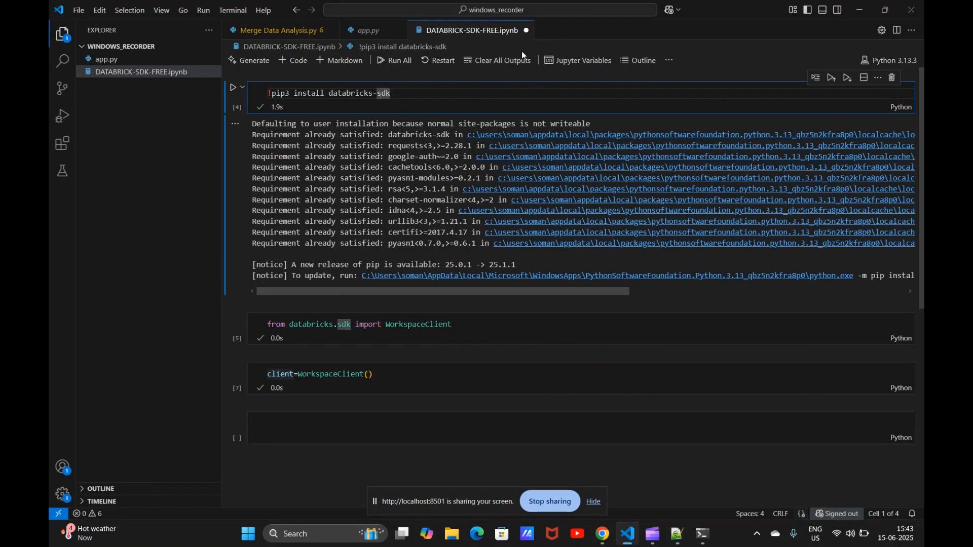
left_click(497, 60)
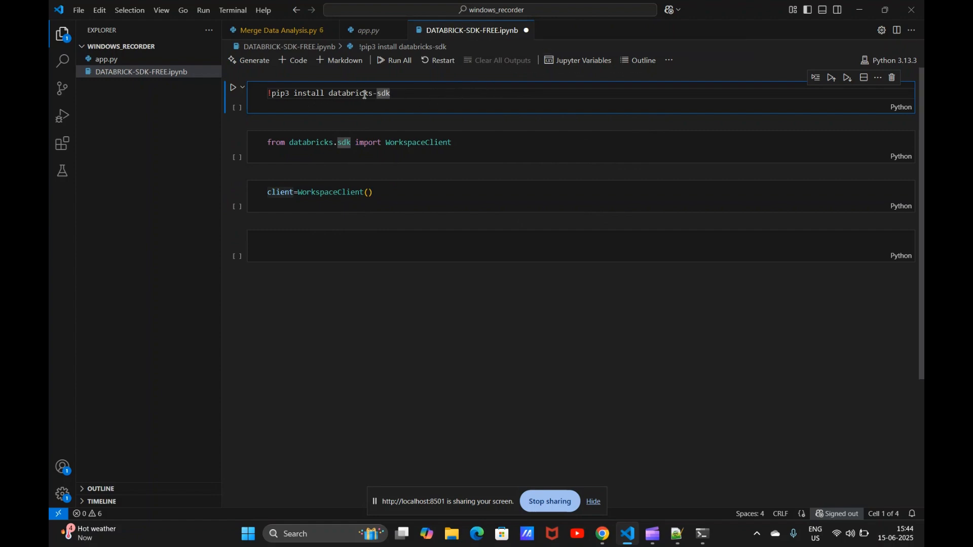
key("shift+Return")
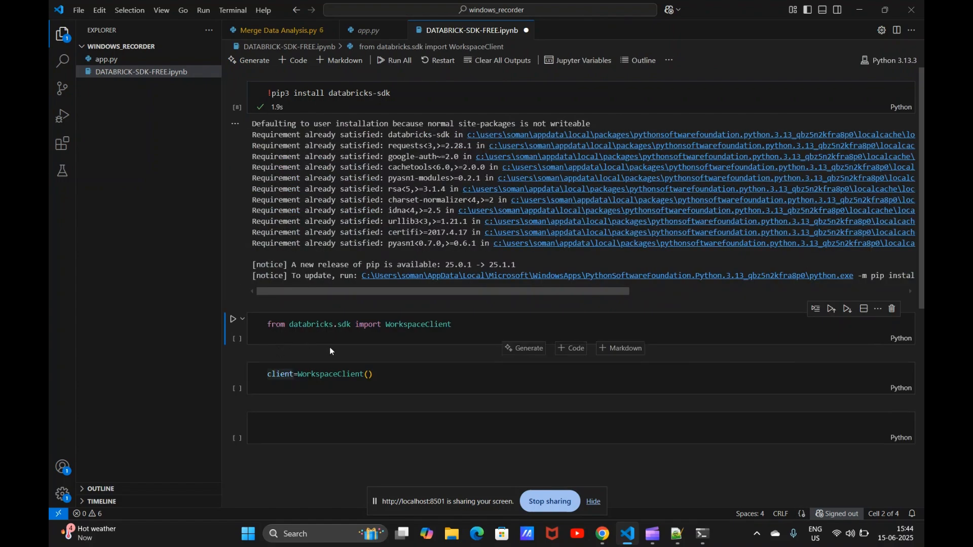
left_click(464, 326)
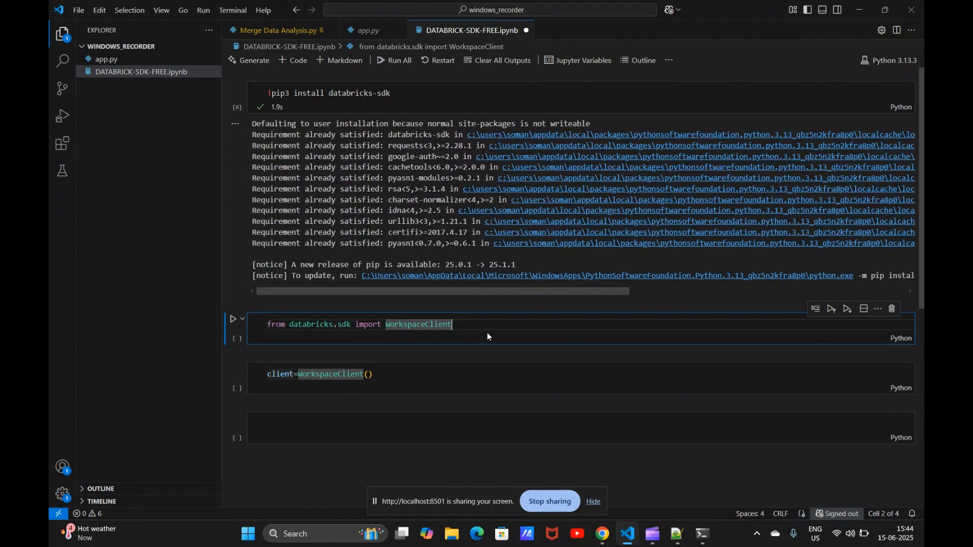
key("shift+Return")
key("shift+Return")
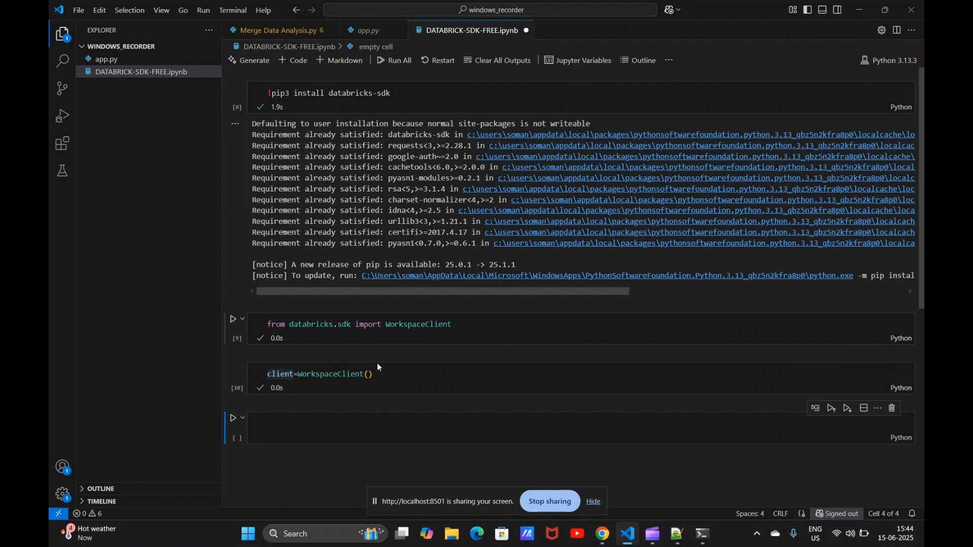
Step: Browse the client's autocomplete members in the fourth cell and insert the clusters property
left_click(314, 432)
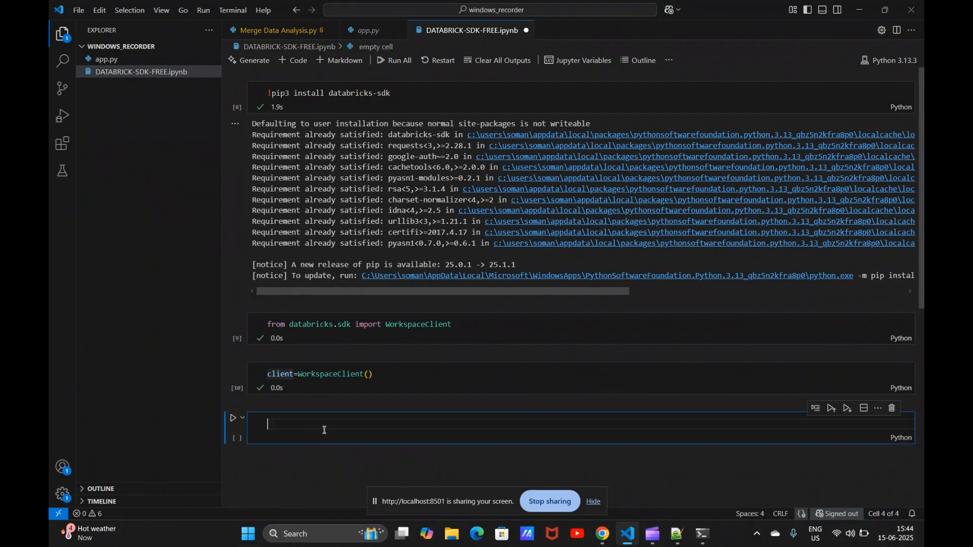
type("cli")
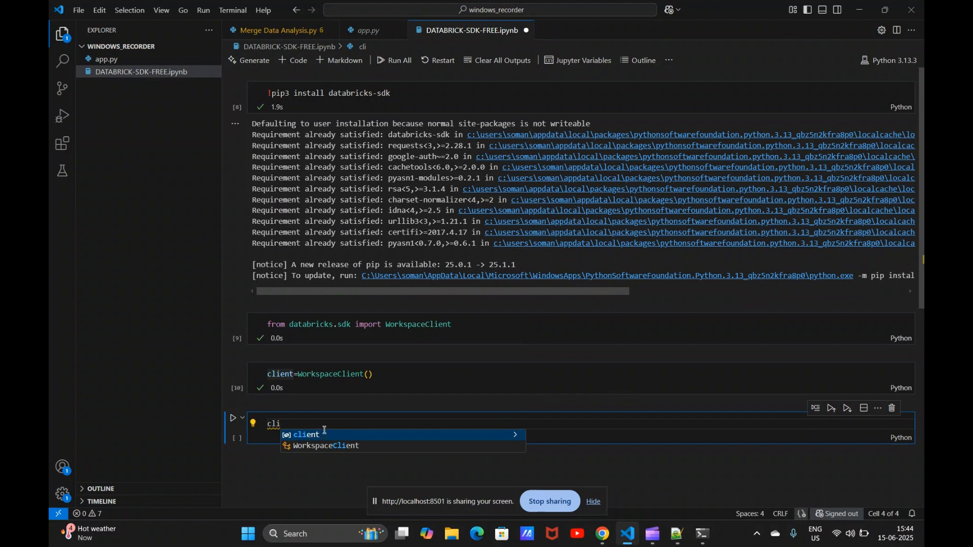
key("Tab")
type(".")
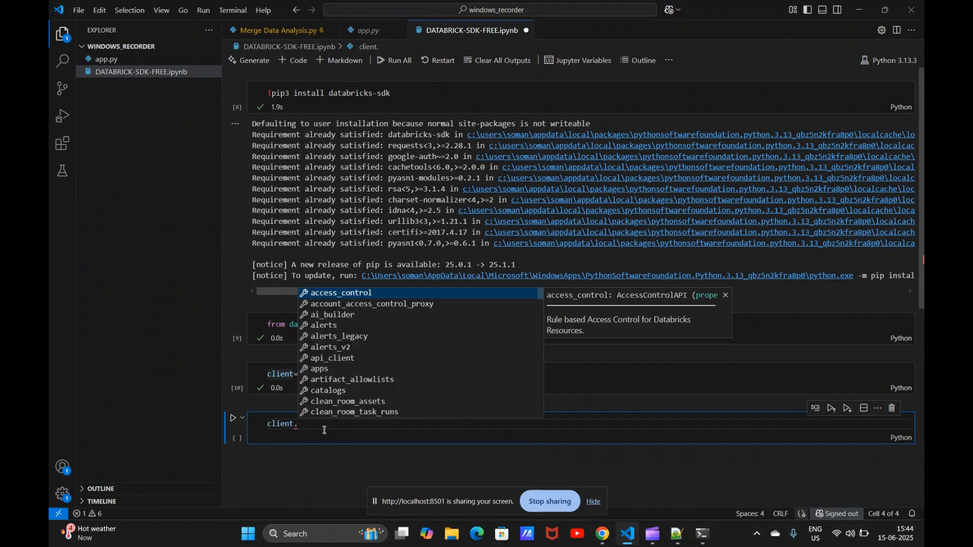
key("Down")
key("Down")
key("Down")
key("Down")
key("Down")
key("Down")
key("Down")
key("Down")
key("Down")
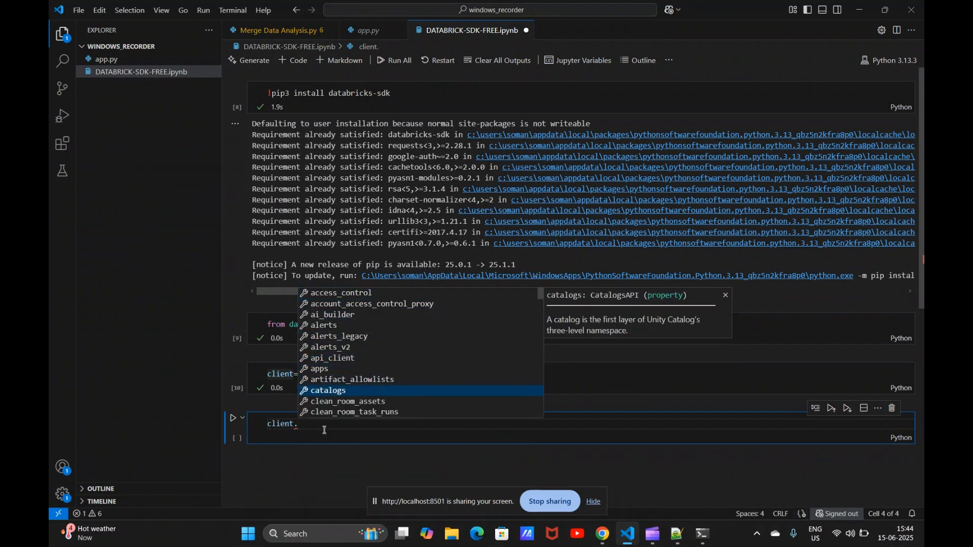
key("Down")
key("Down")
key("Down")
key("Down")
key("Down")
key("Down")
key("Down")
key("Down")
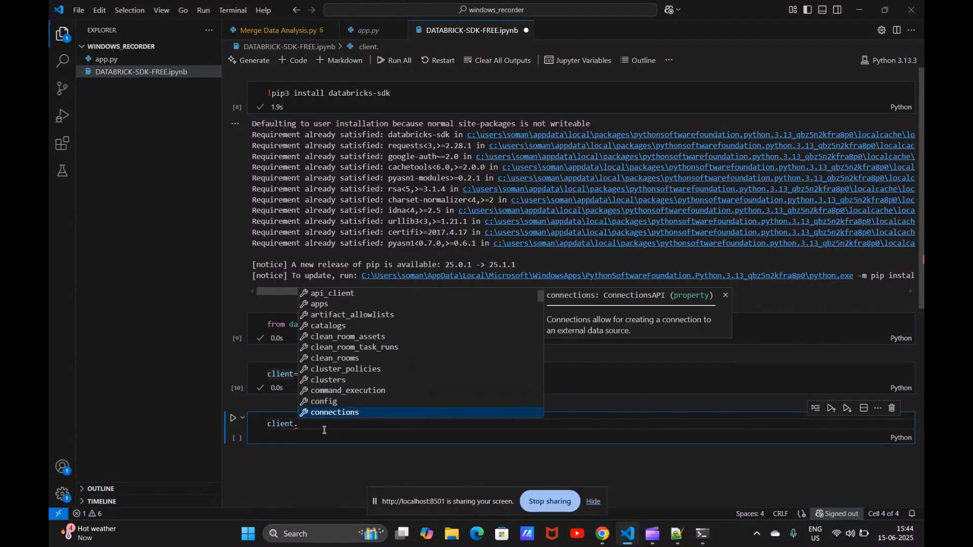
key("Up")
key("Up")
key("Up")
key("Tab")
type("/")
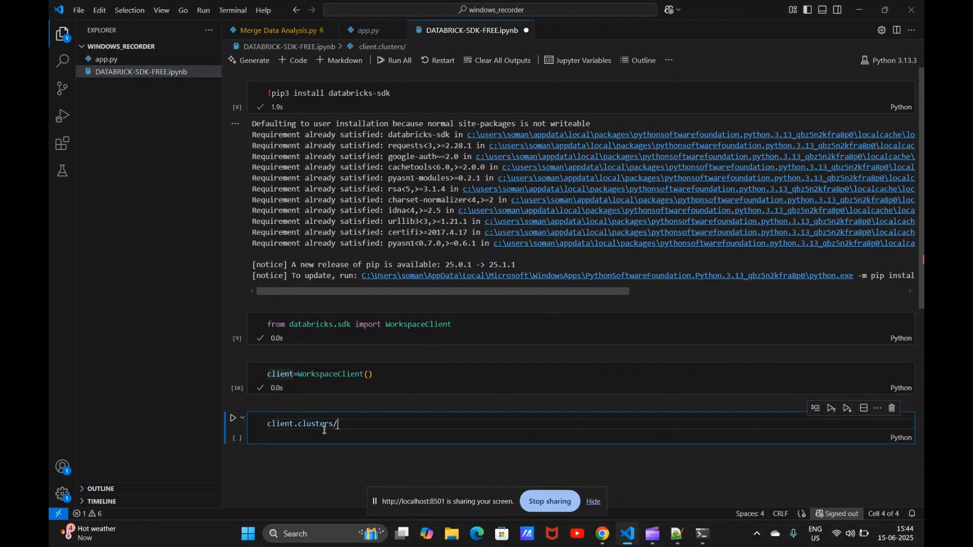
Step: Change the fourth cell's call to client.warehouses.list()
key("BackSpace")
type(".")
type("l")
key("Tab")
key("BackSpace")
key("BackSpace")
key("BackSpace")
key("BackSpace")
key("BackSpace")
key("BackSpace")
key("BackSpace")
key("BackSpace")
key("BackSpace")
key("BackSpace")
key("BackSpace")
key("BackSpace")
type("w")
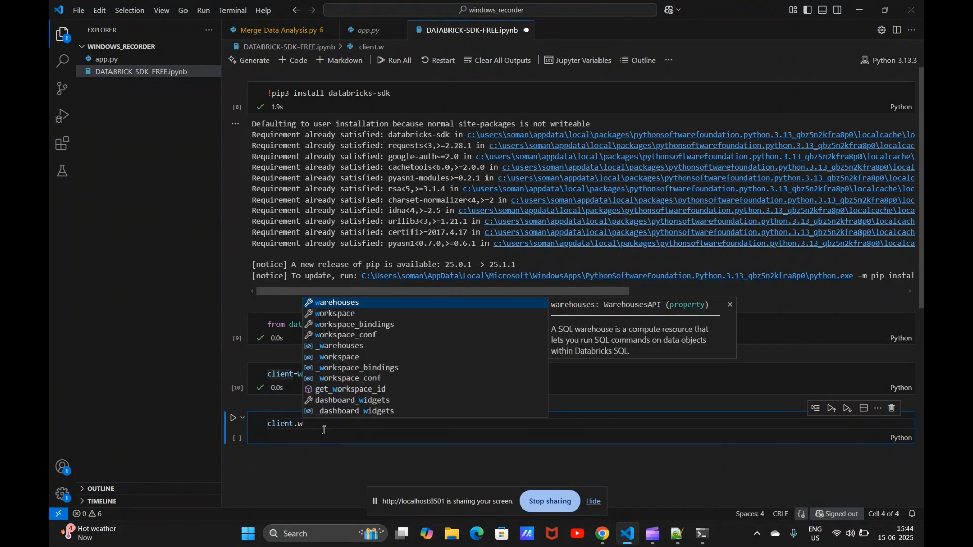
key("Tab")
type(".l")
key("Tab")
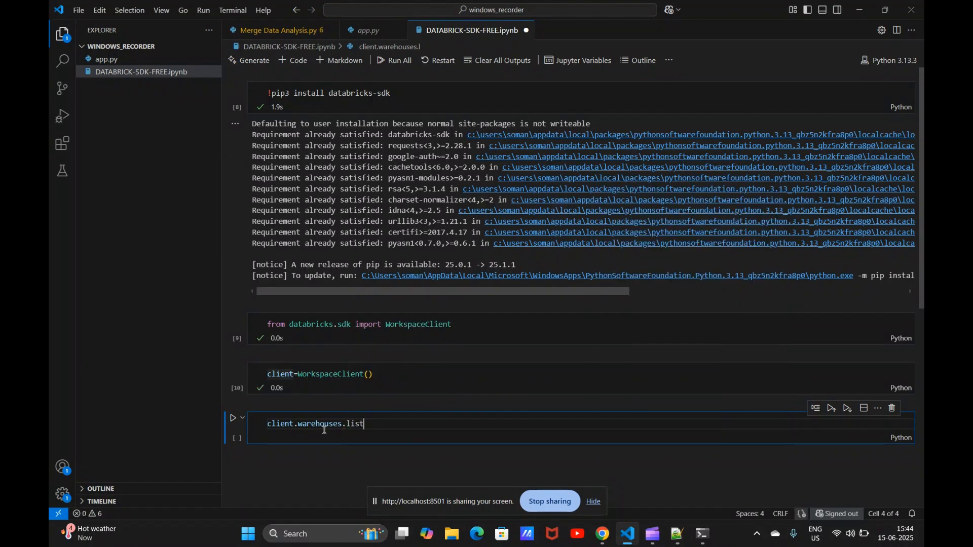
type("(")
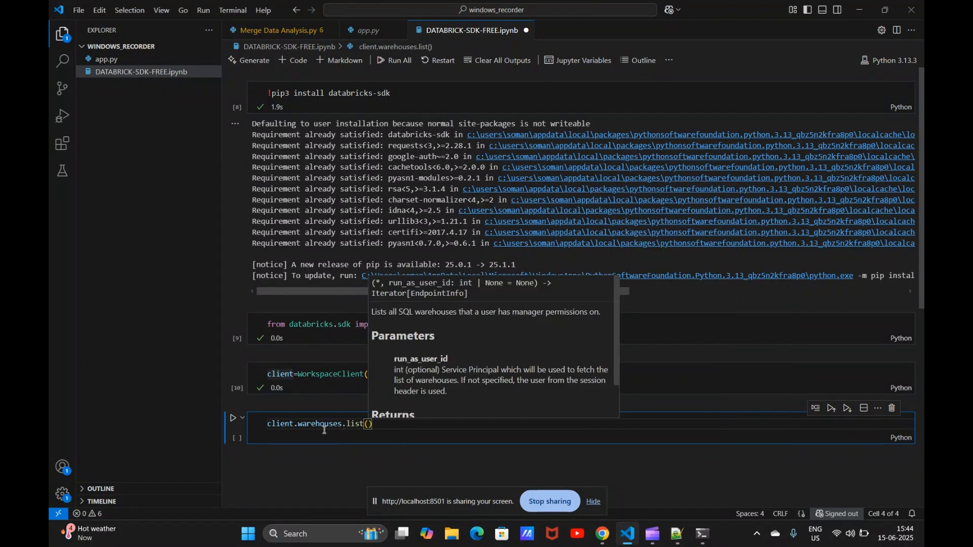
type("):")
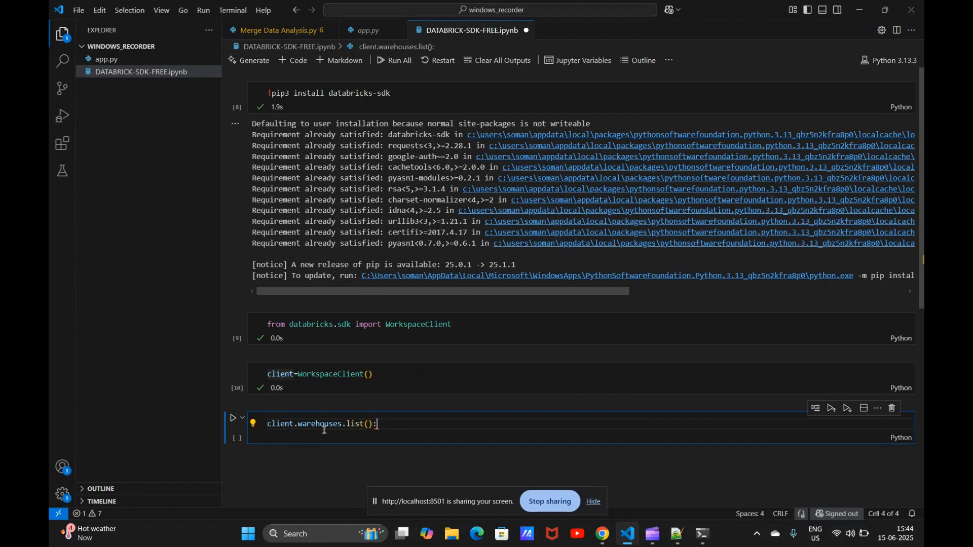
Step: Turn the fourth cell into a loop header: for wh in client.warehouses.list():
key("Home")
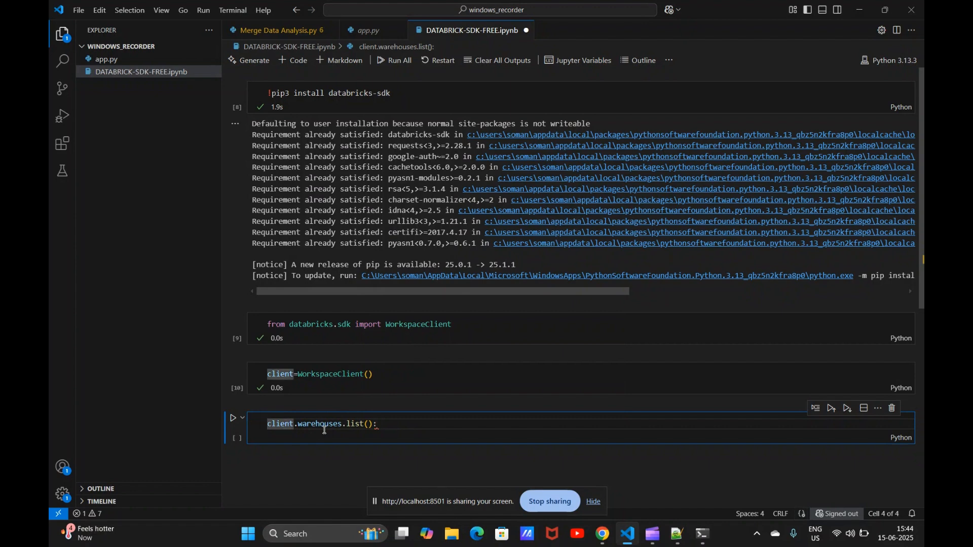
type("fro c")
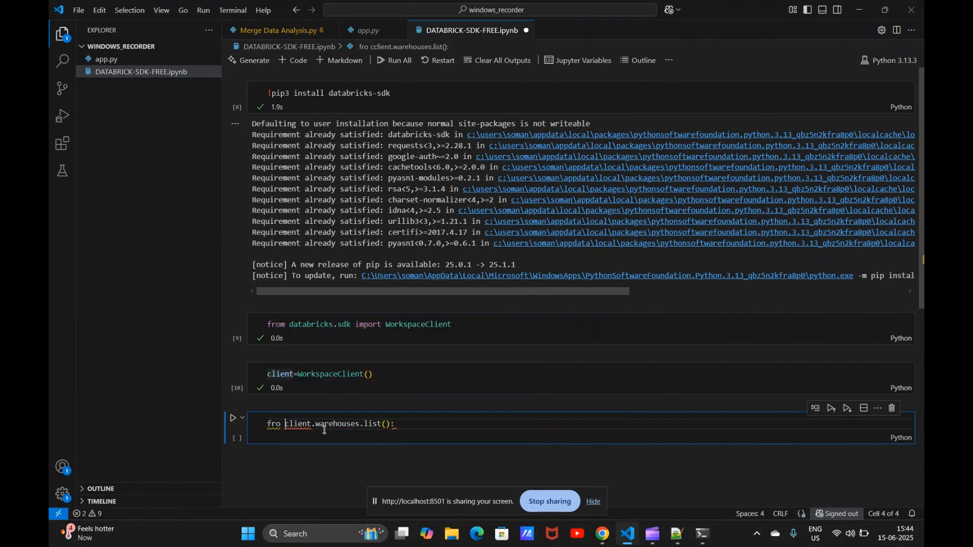
key("BackSpace")
key("BackSpace")
key("BackSpace")
key("BackSpace")
type("or client in")
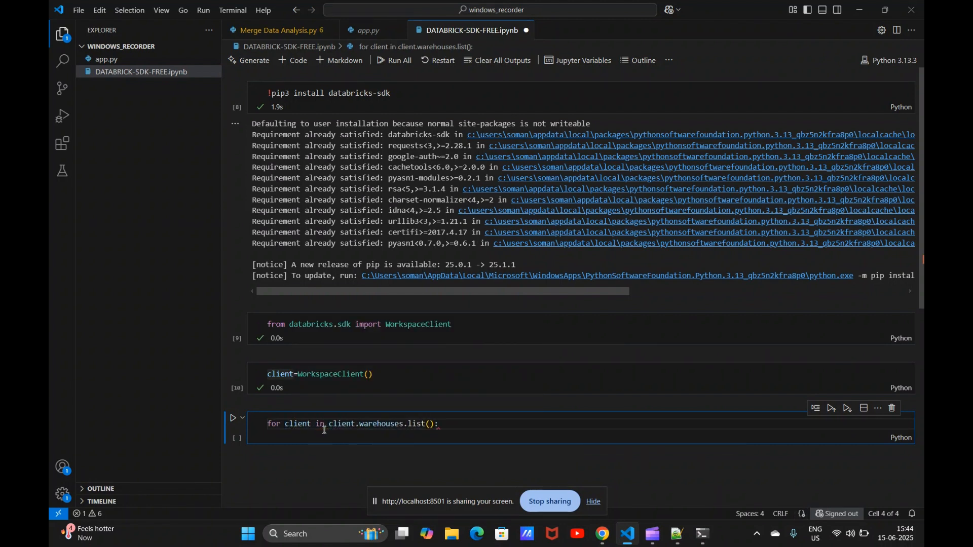
key("Return")
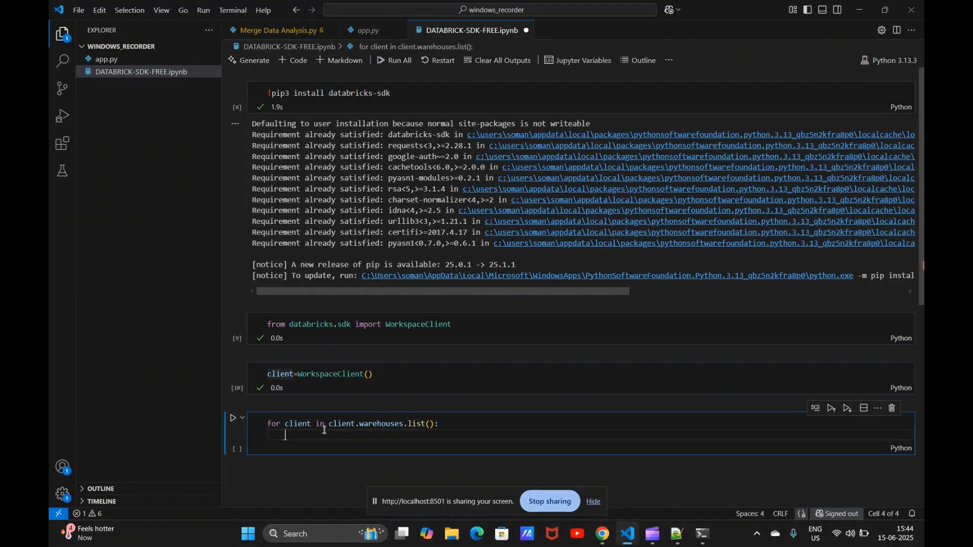
double_click(299, 424)
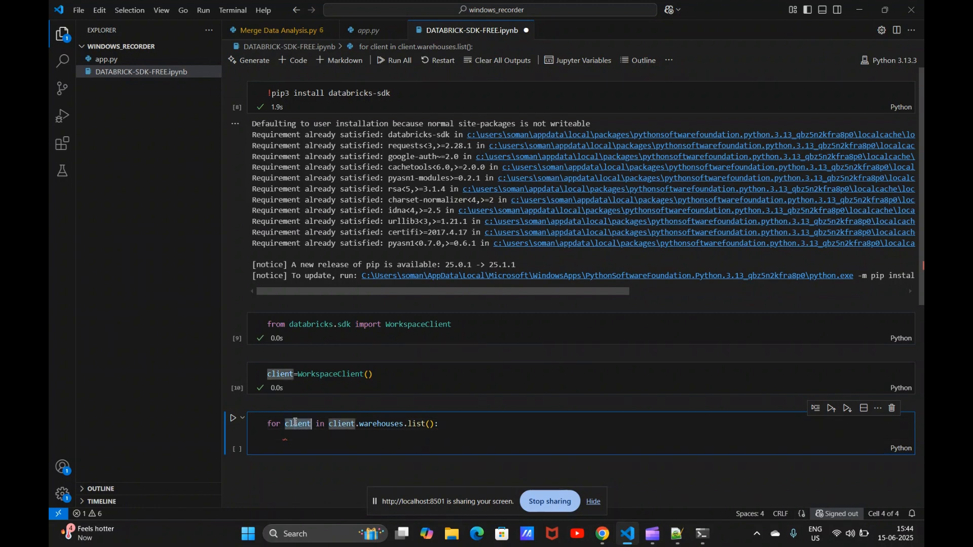
type("ware")
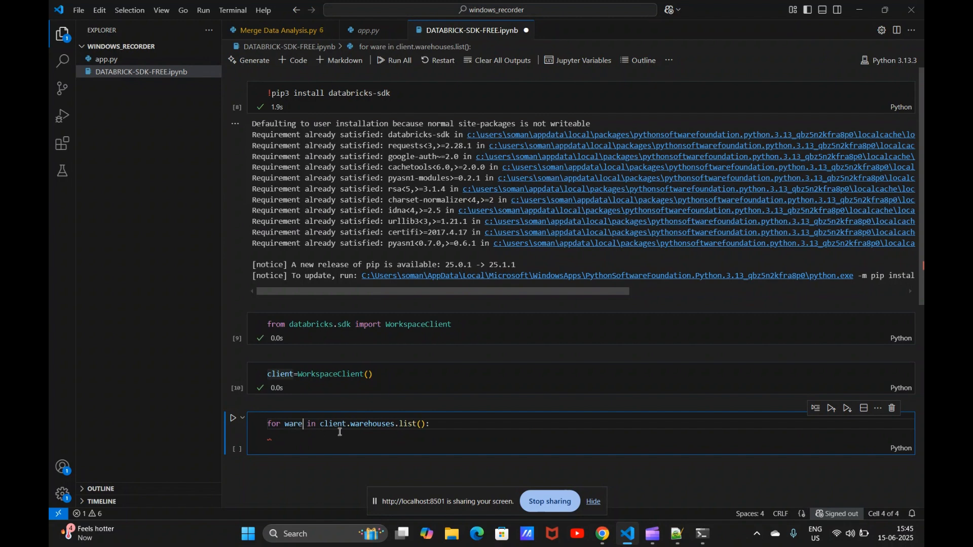
key("BackSpace")
key("BackSpace")
key("BackSpace")
type("h")
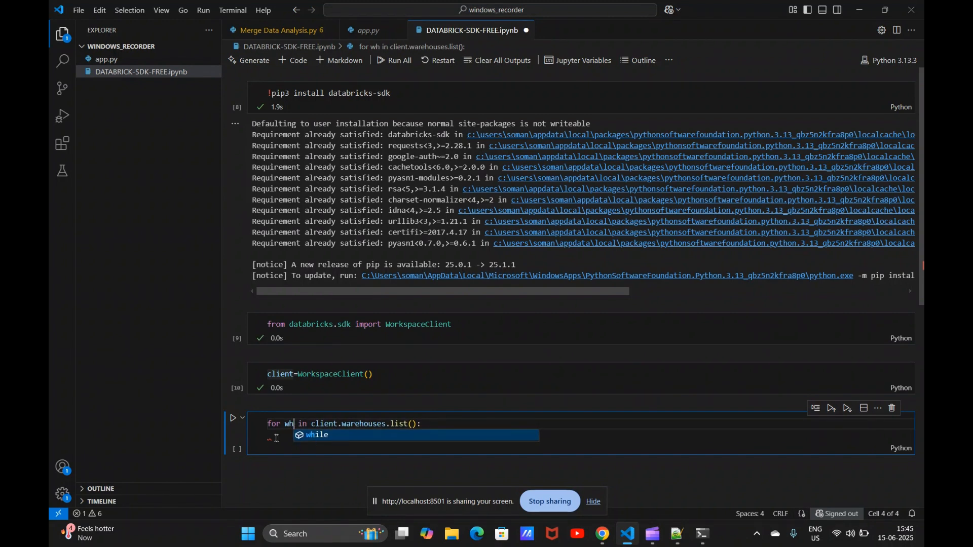
Step: Add print(wh.name) as the loop body and run the cell
left_click(362, 450)
type("wh.")
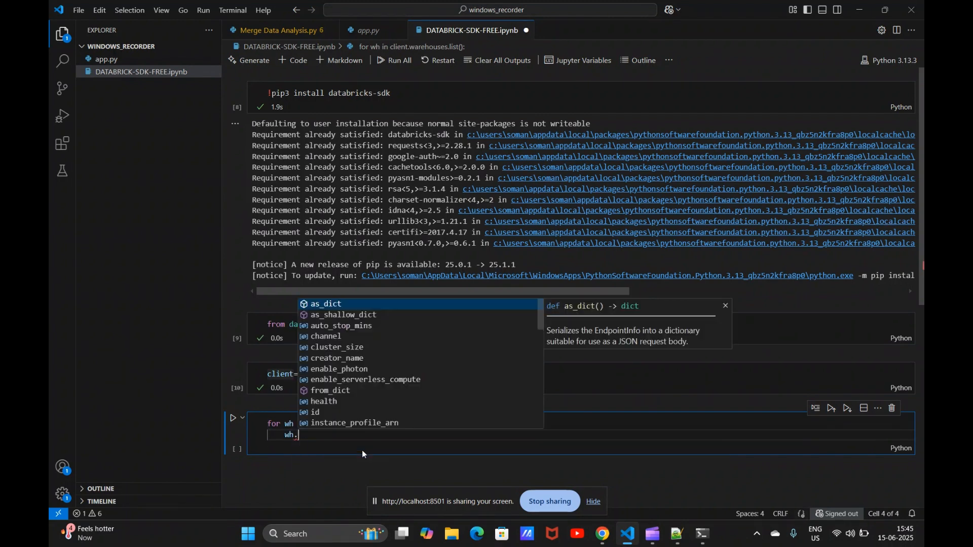
type("name")
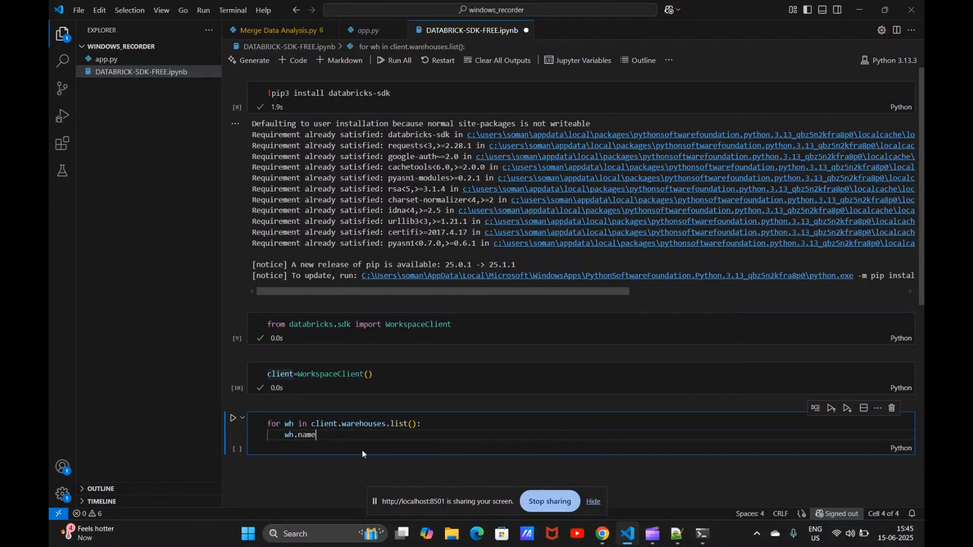
key("Left")
key("Home")
type("p")
key("Escape")
type("rint(")
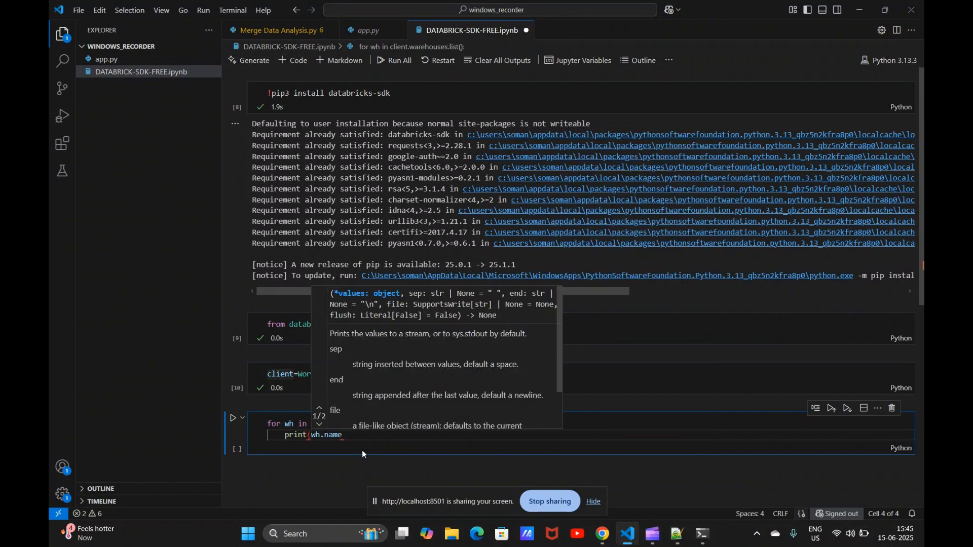
key("End")
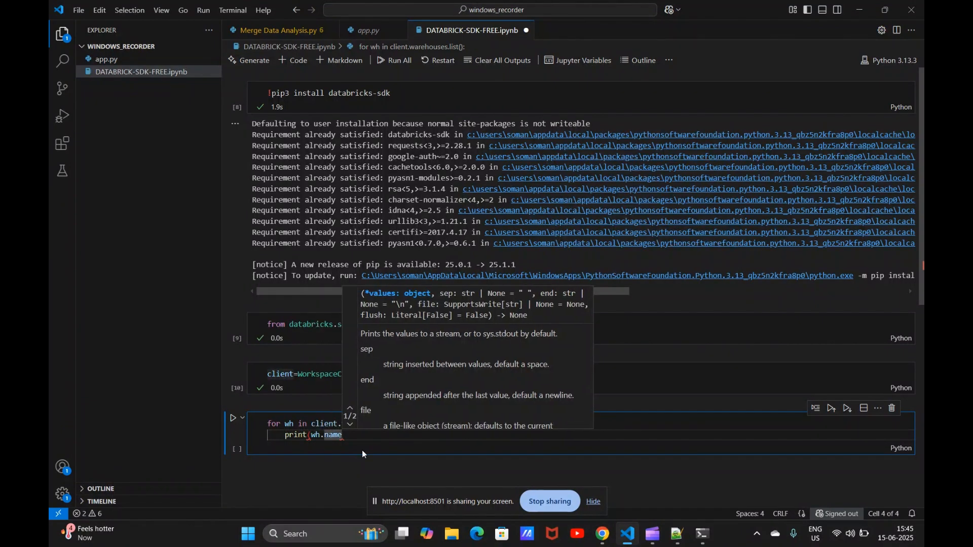
type(")")
key("shift+Return")
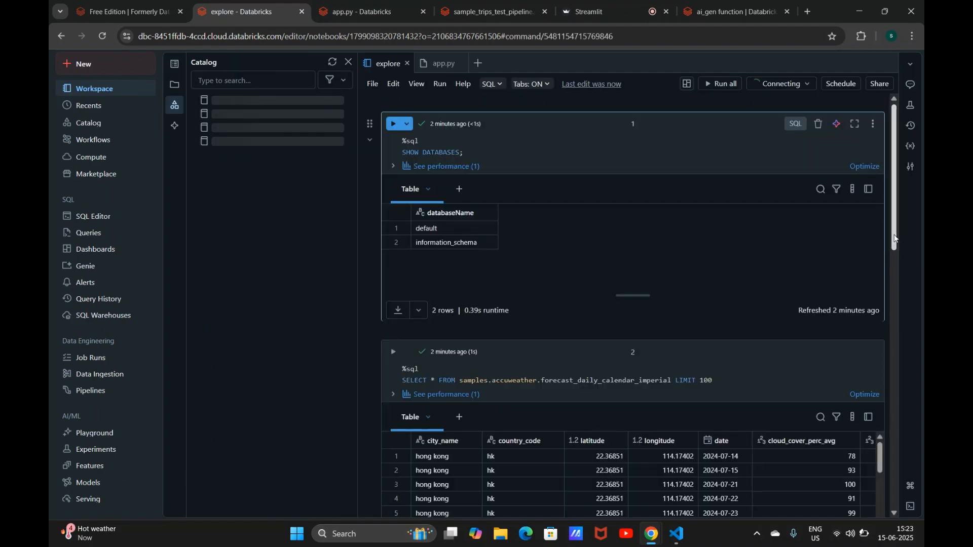
Step: Browse the workspace's Compute, Workspace, Catalog, Workflows and Models pages
left_click_drag(893, 245, 894, 463)
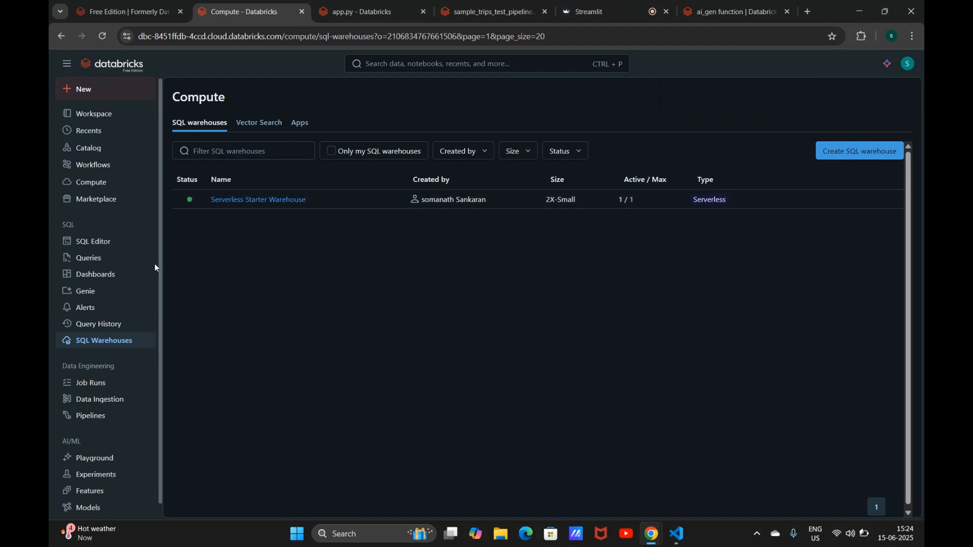
left_click(97, 187)
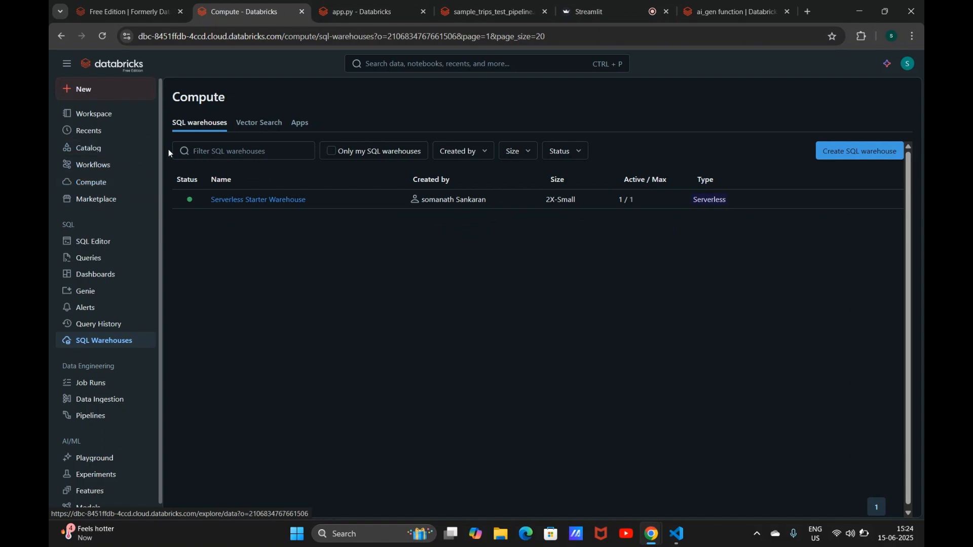
left_click(129, 115)
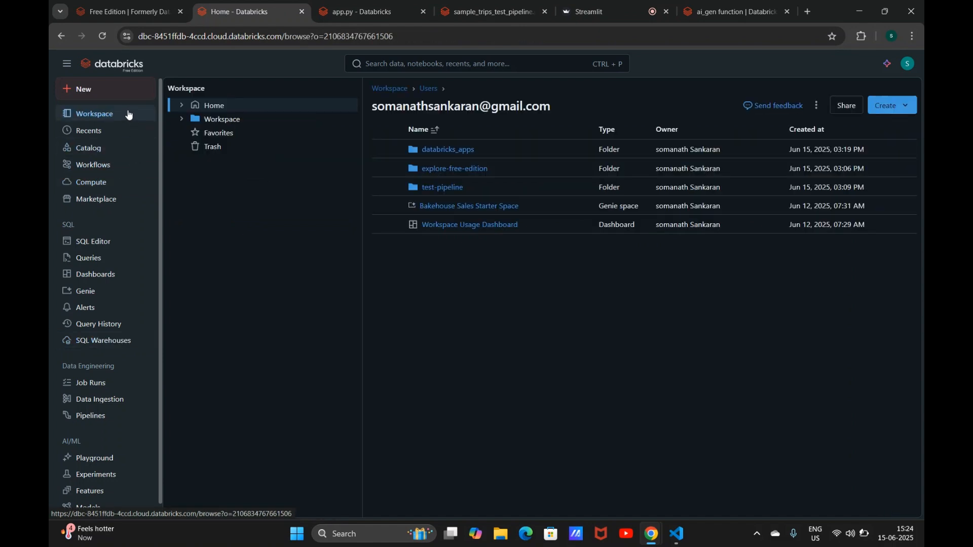
left_click(109, 149)
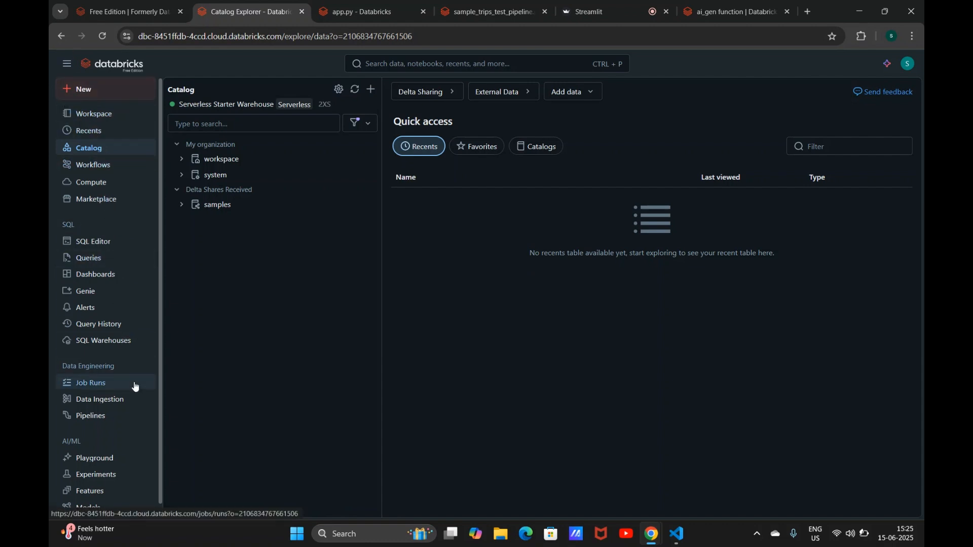
left_click(96, 166)
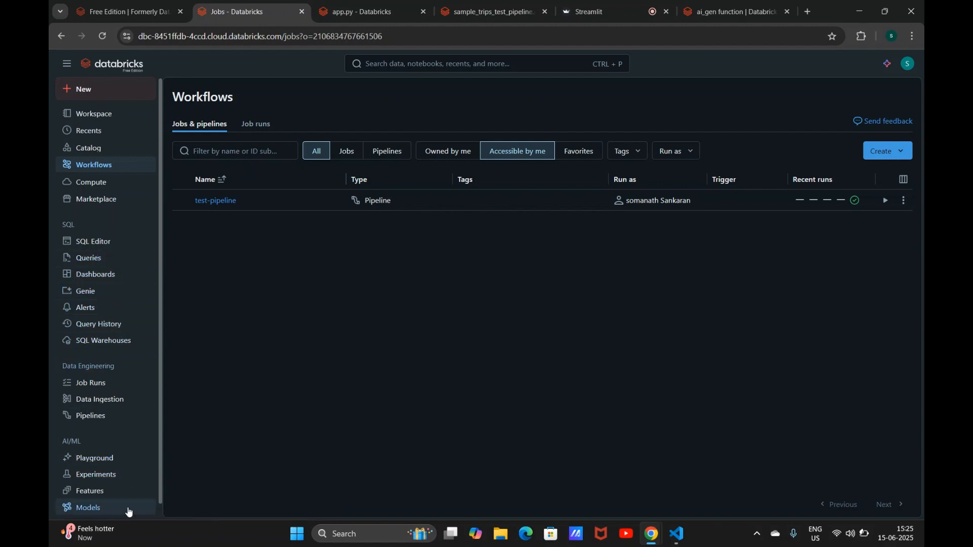
left_click(122, 515)
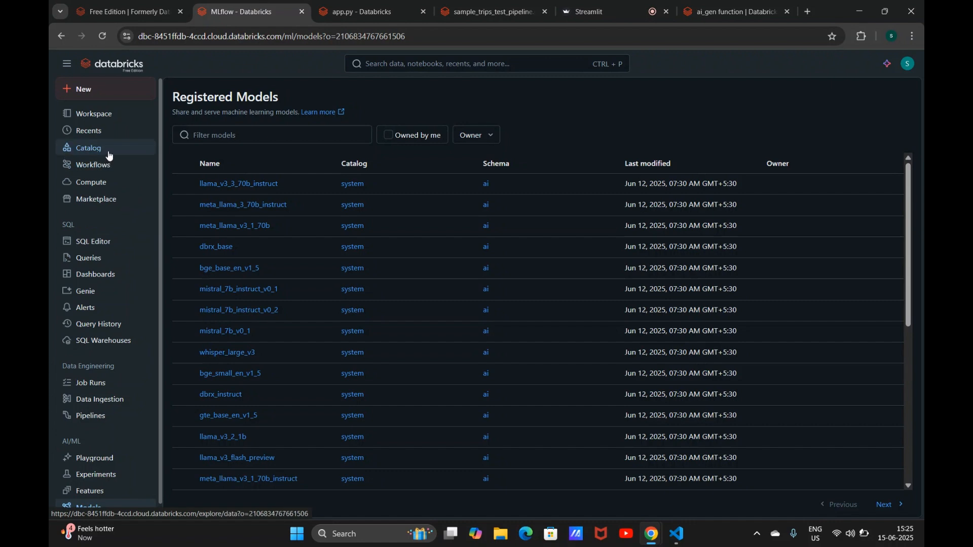
Step: Open data-app from the Compute Apps list, view it, and switch to the local Streamlit app tab
left_click(101, 183)
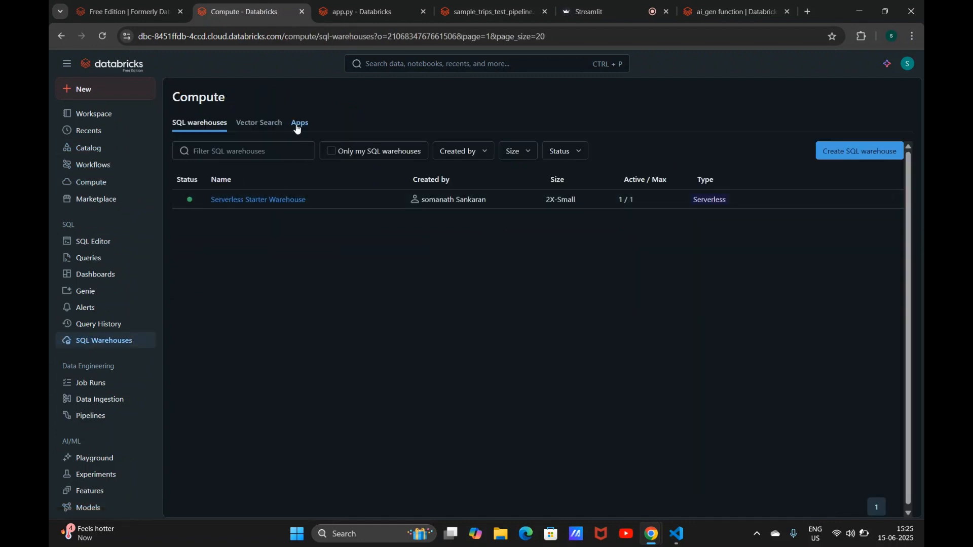
left_click(298, 124)
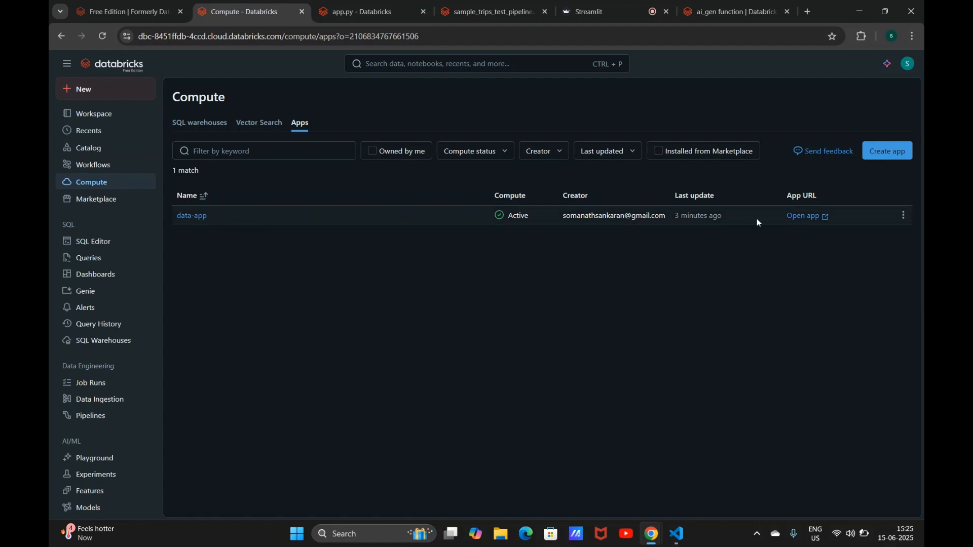
left_click(804, 217)
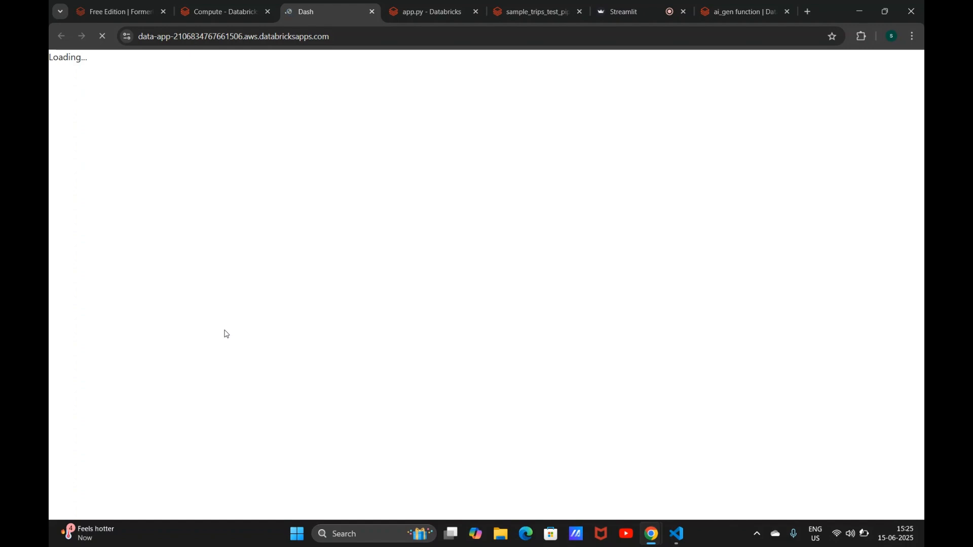
left_click(222, 15)
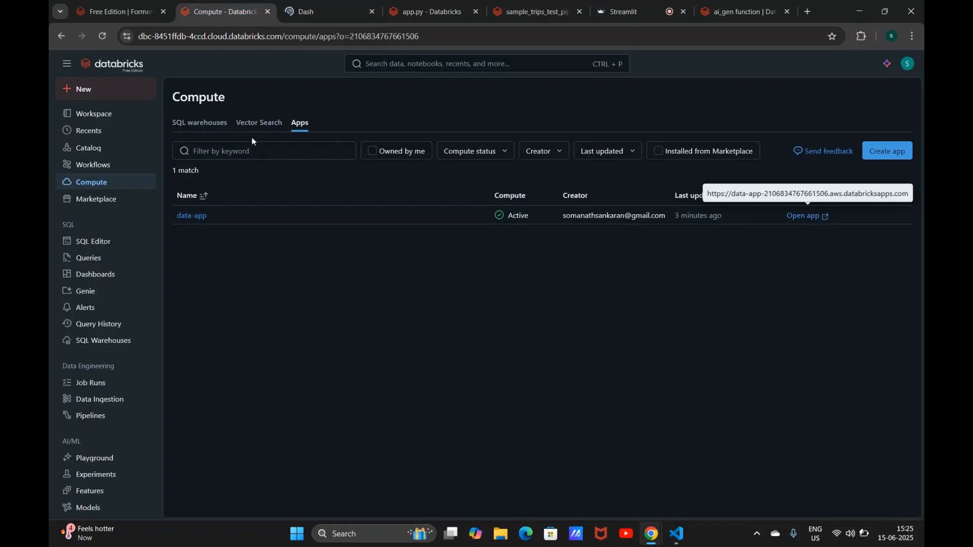
left_click(324, 4)
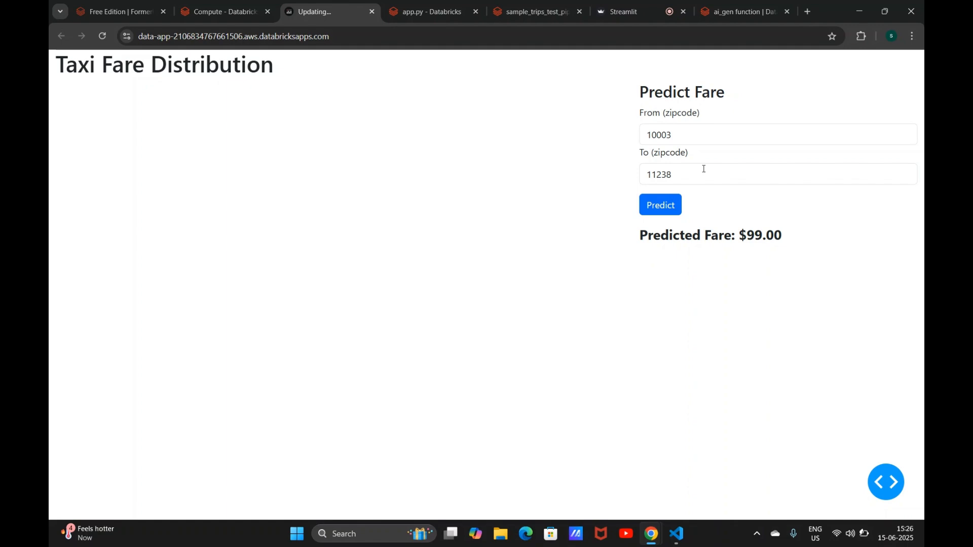
left_click(238, 17)
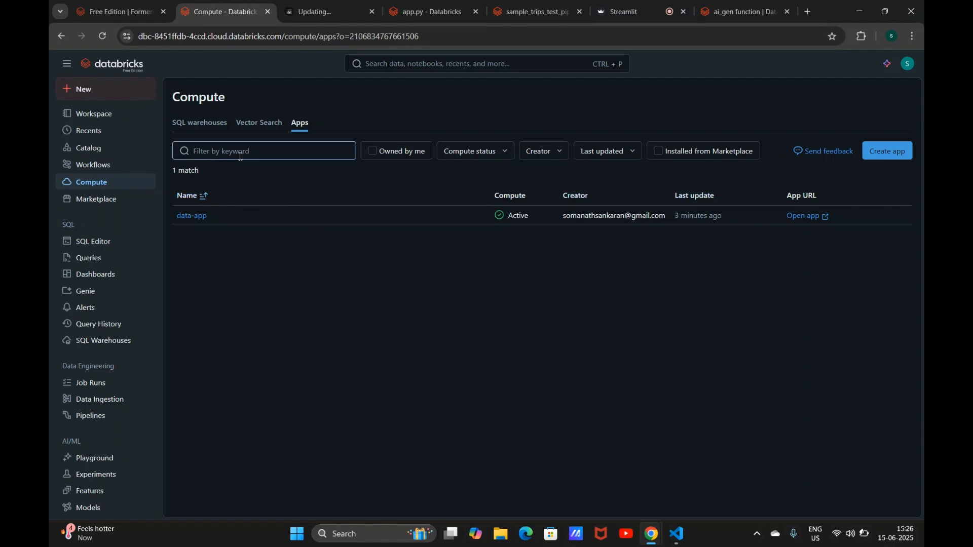
left_click(629, 7)
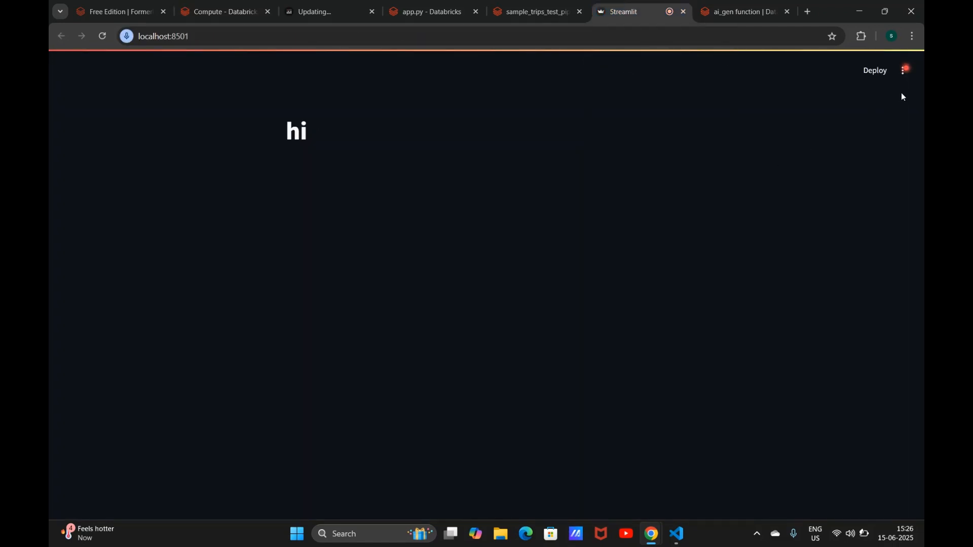